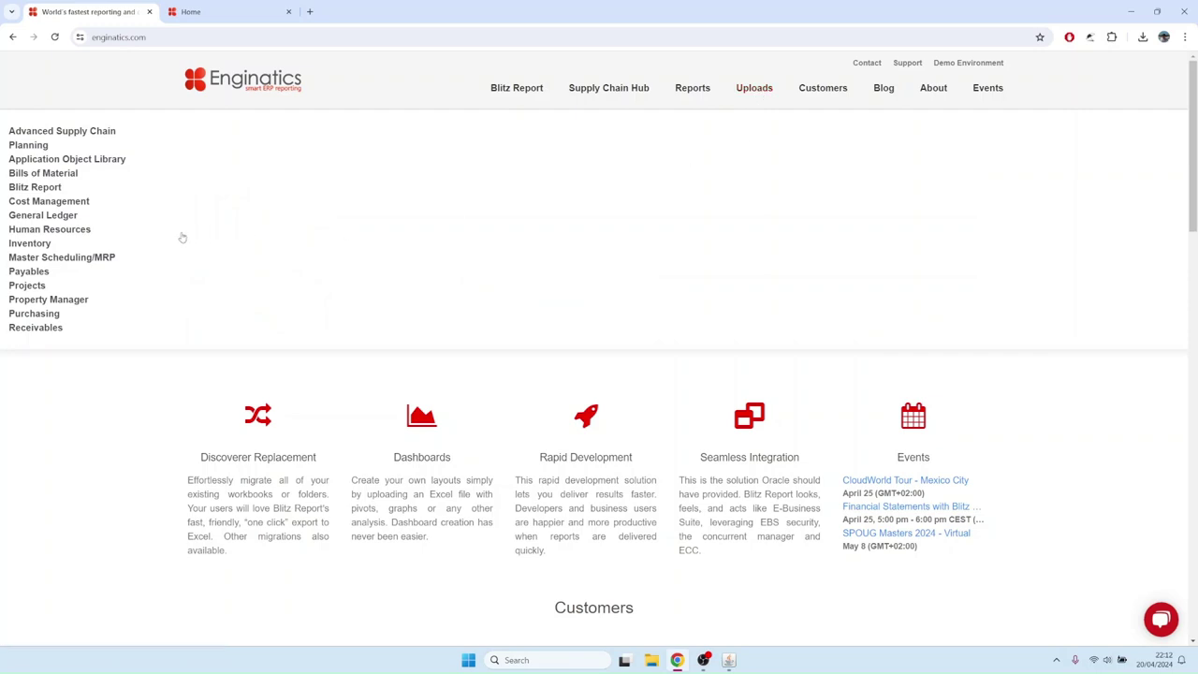
# - Open the INV Item Upload page among the Inventory uploads and read the description of its item creation methods
pyautogui.moveTo(58, 242)
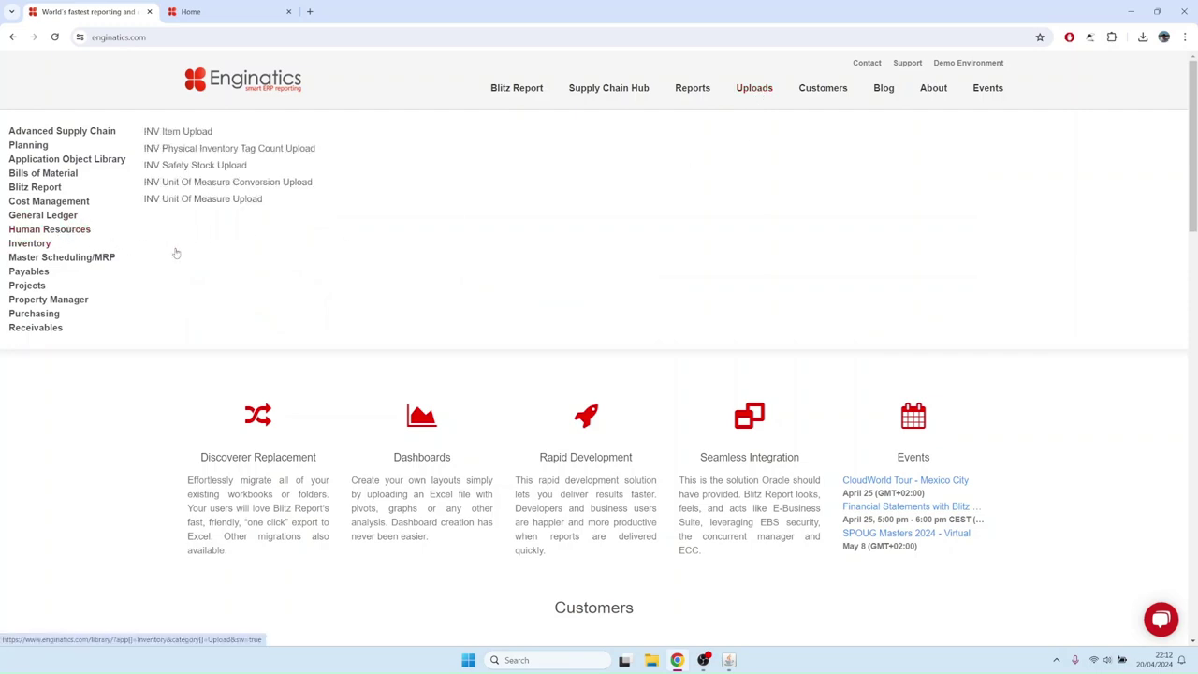
pyautogui.click(181, 136)
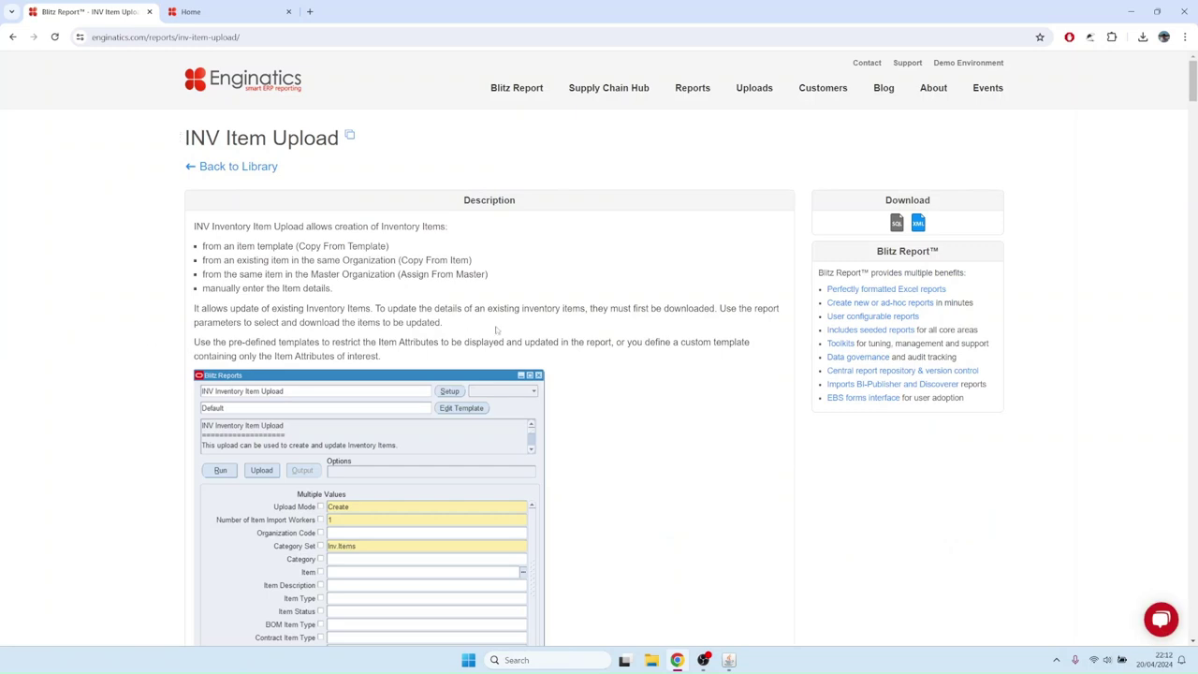
pyautogui.scroll(-3, 496, 330)
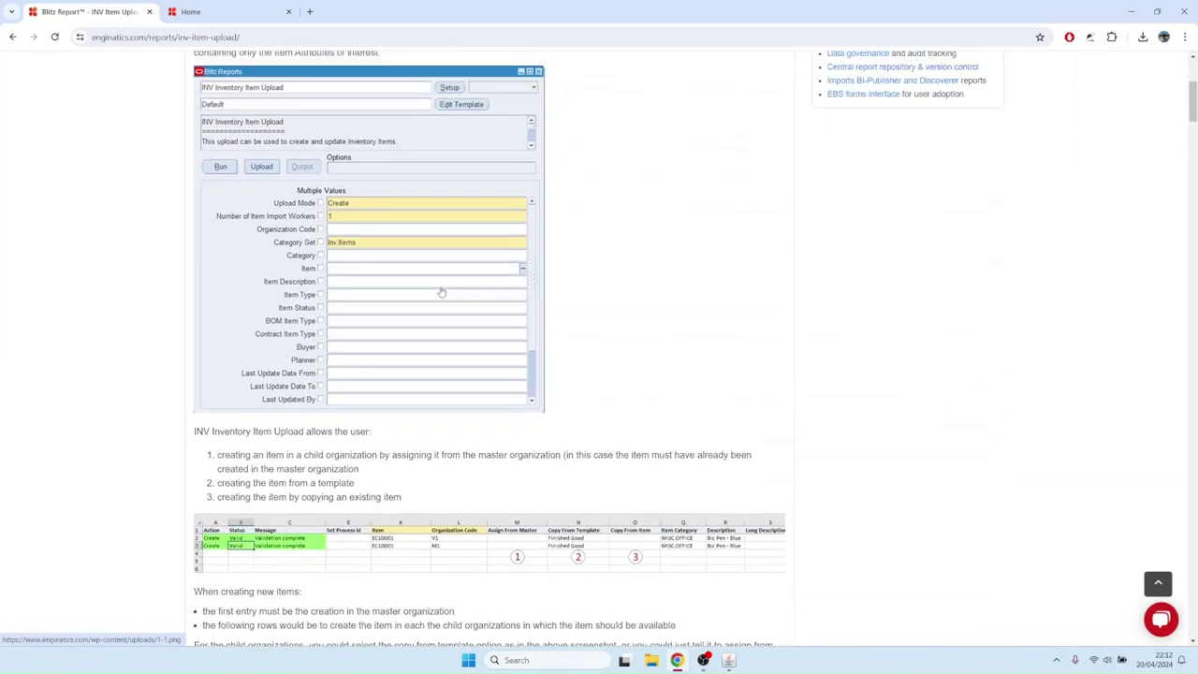
pyautogui.scroll(2, 442, 292)
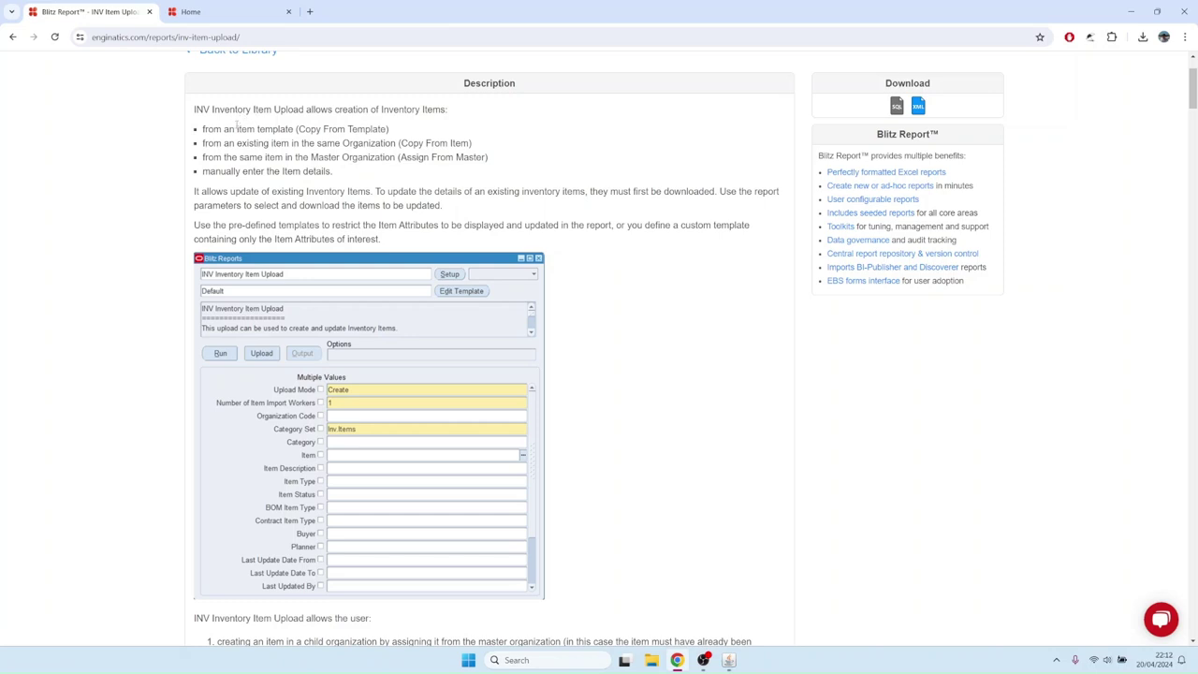
pyautogui.moveTo(258, 143); pyautogui.dragTo(301, 143)
pyautogui.click(262, 157)
pyautogui.scroll(-1, 364, 227)
pyautogui.scroll(-1, 356, 242)
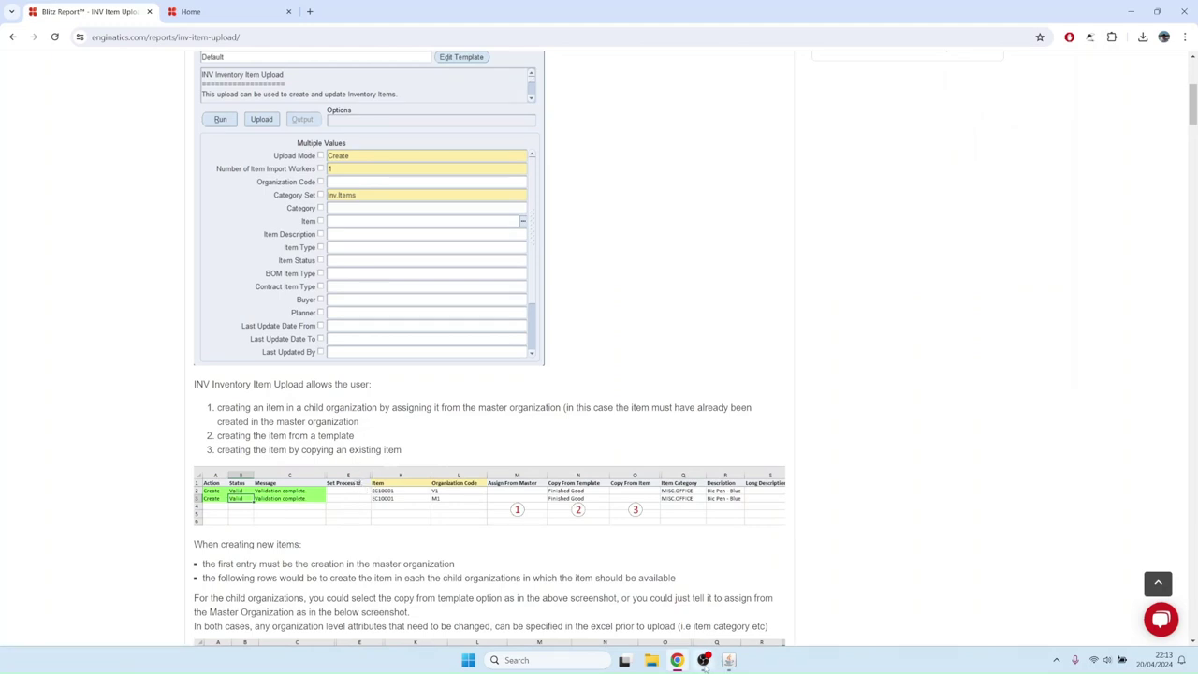
# - Switch to Oracle Applications and open Blitz Report from the Inventory navigator with the INV Item Upload report
pyautogui.click(724, 655)
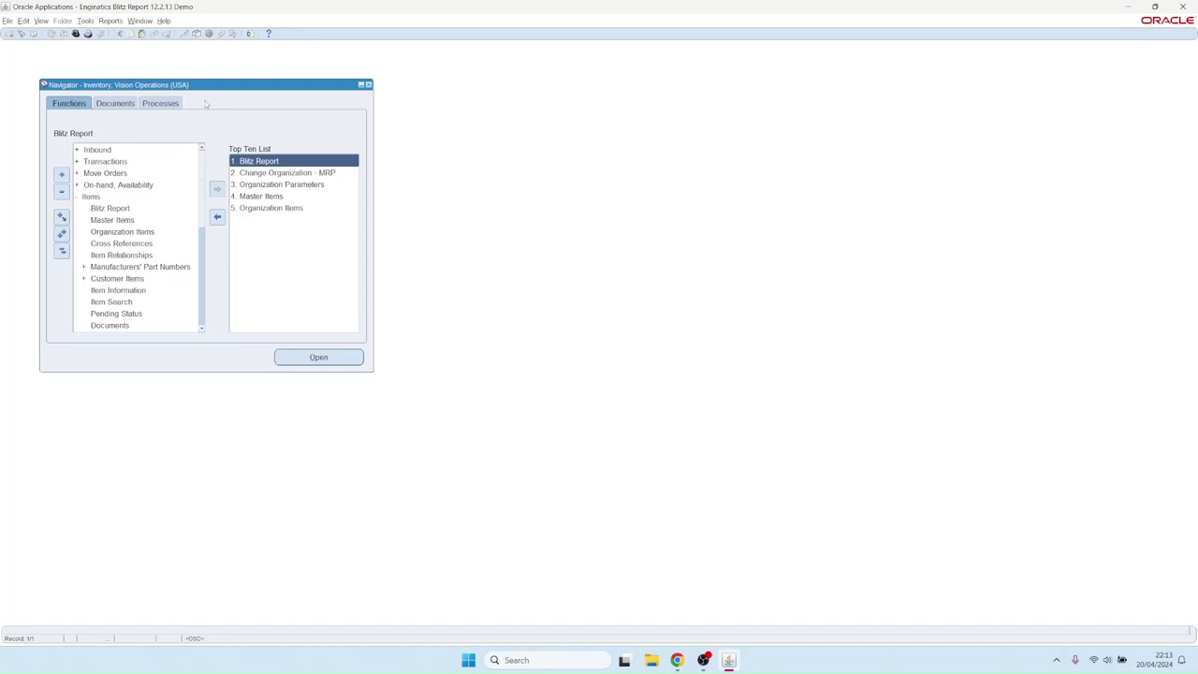
pyautogui.click(265, 161)
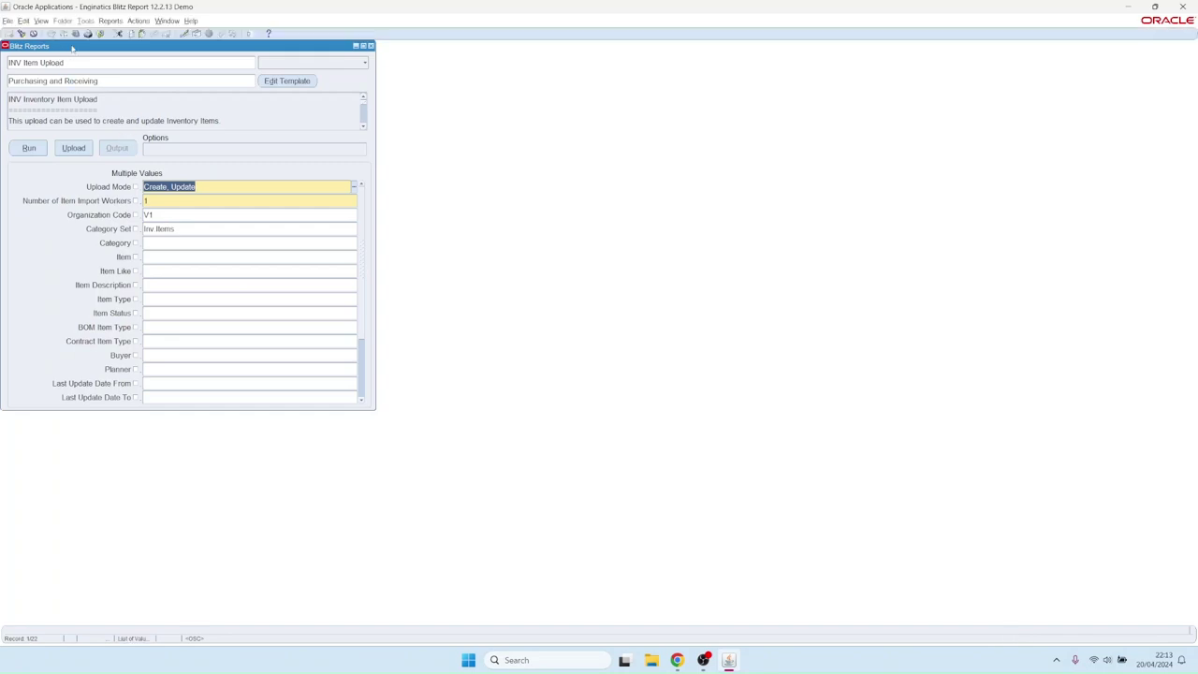
pyautogui.moveTo(72, 49); pyautogui.dragTo(85, 58)
pyautogui.click(67, 74)
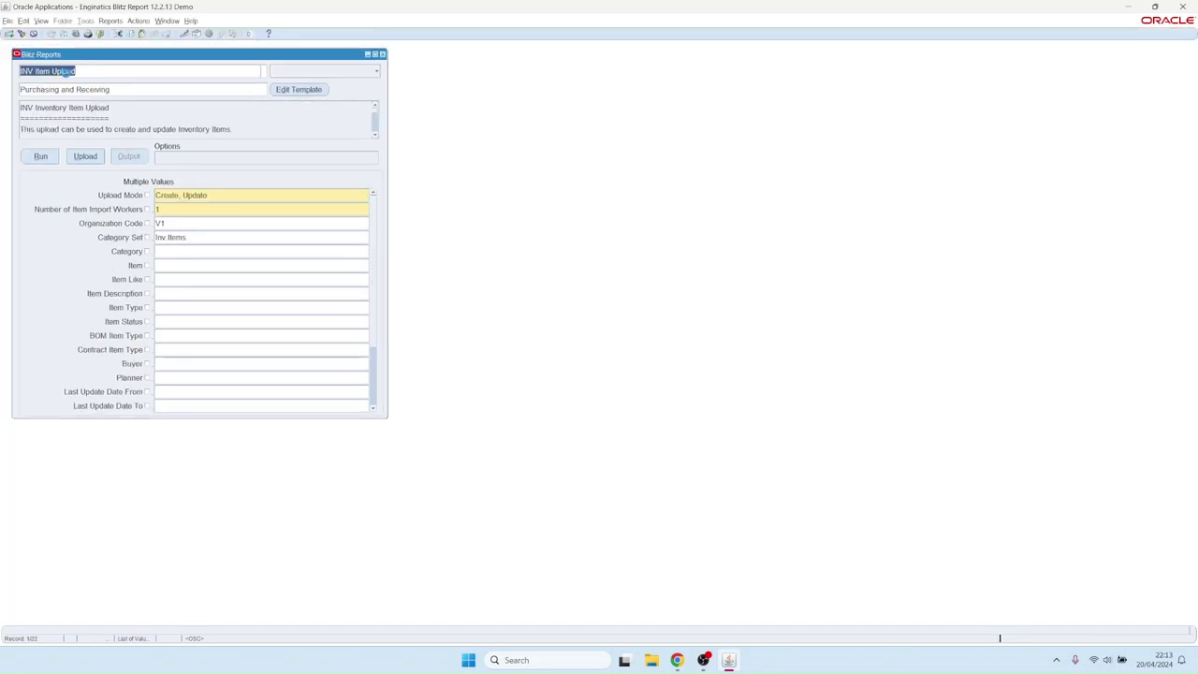
# - Look through the report's templates, clear the selected template and open a new one in the template editor
pyautogui.click(134, 90)
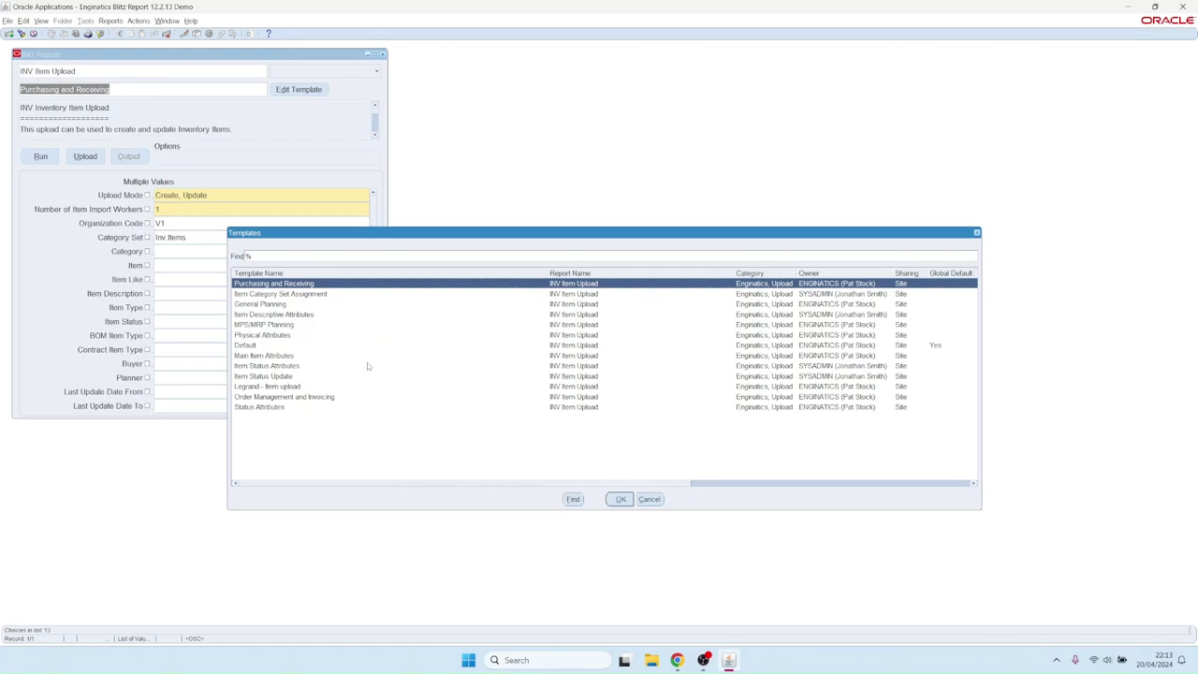
pyautogui.click(648, 499)
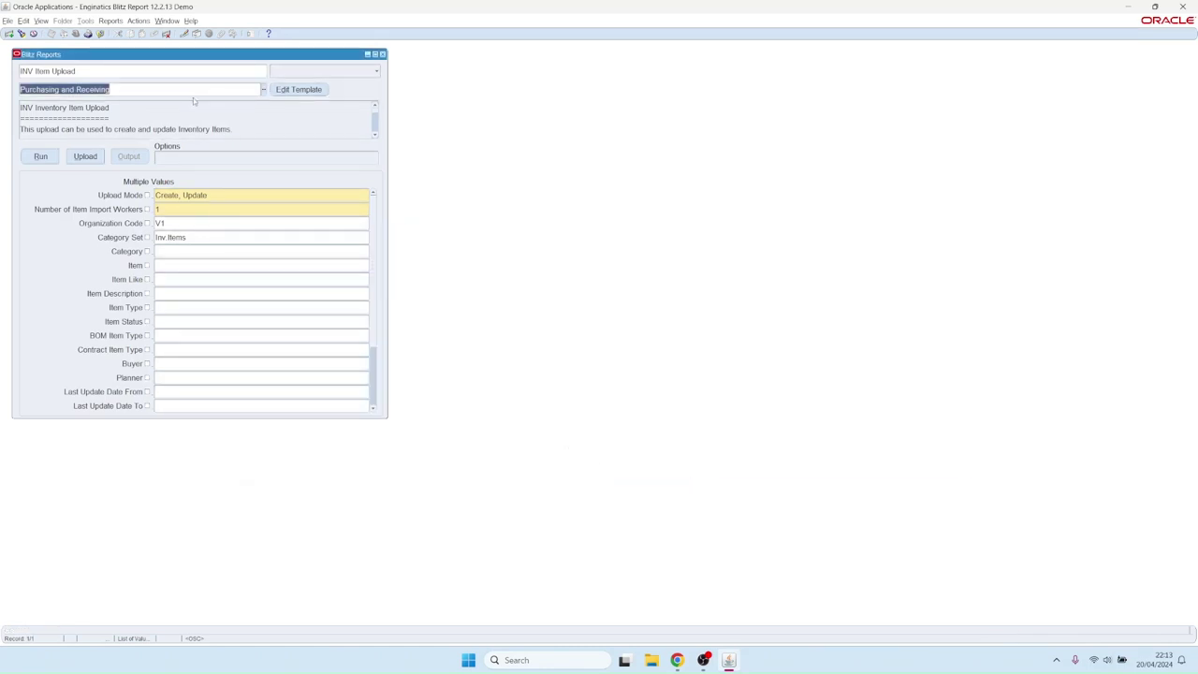
pyautogui.press('Delete')
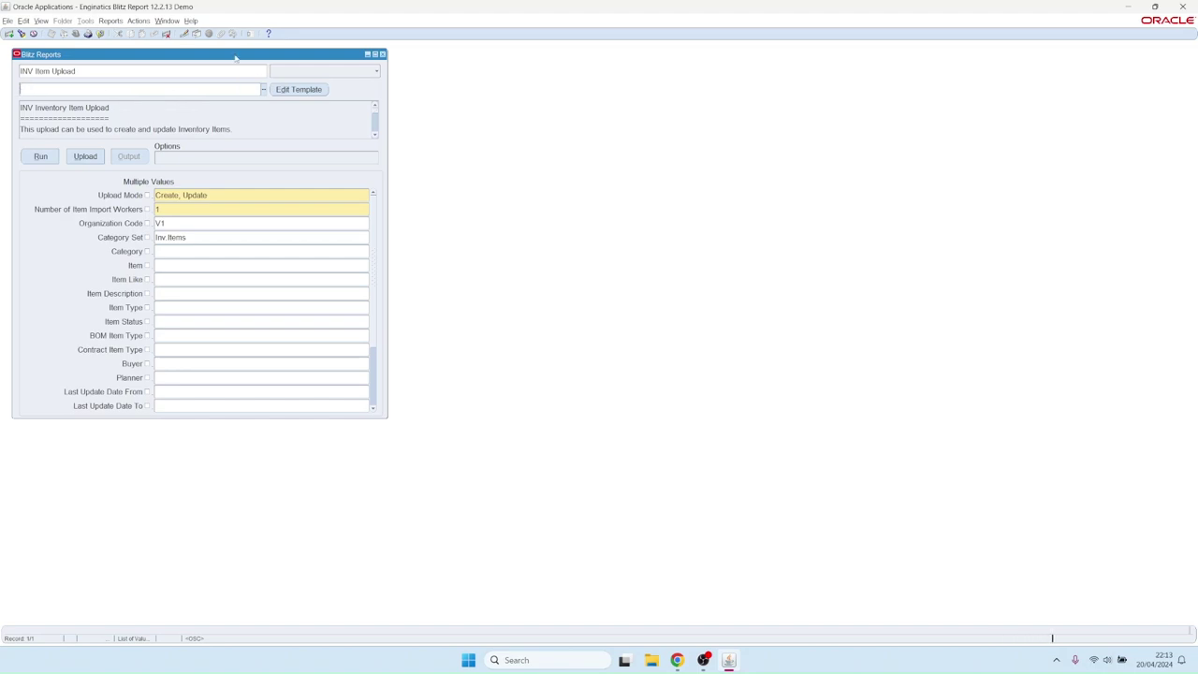
pyautogui.click(304, 89)
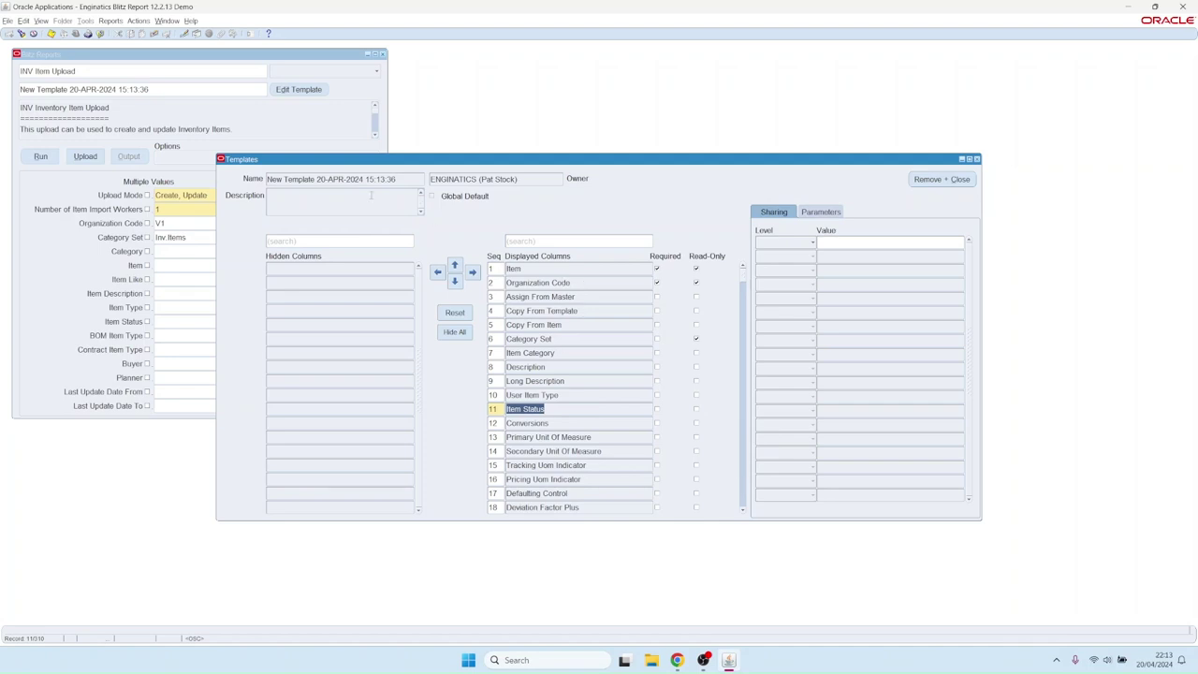
# - Load the Purchasing and Receiving template in the template editor and close the editor
pyautogui.moveTo(267, 179); pyautogui.dragTo(369, 182)
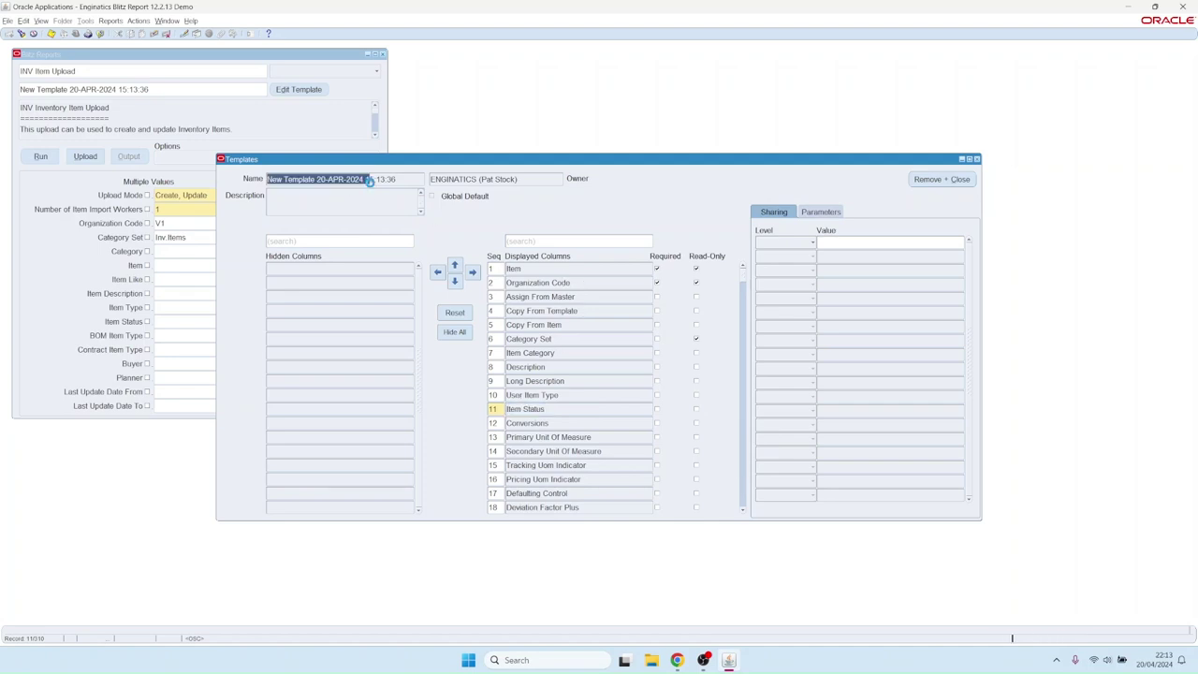
pyautogui.hotkey('ctrl', 'l')
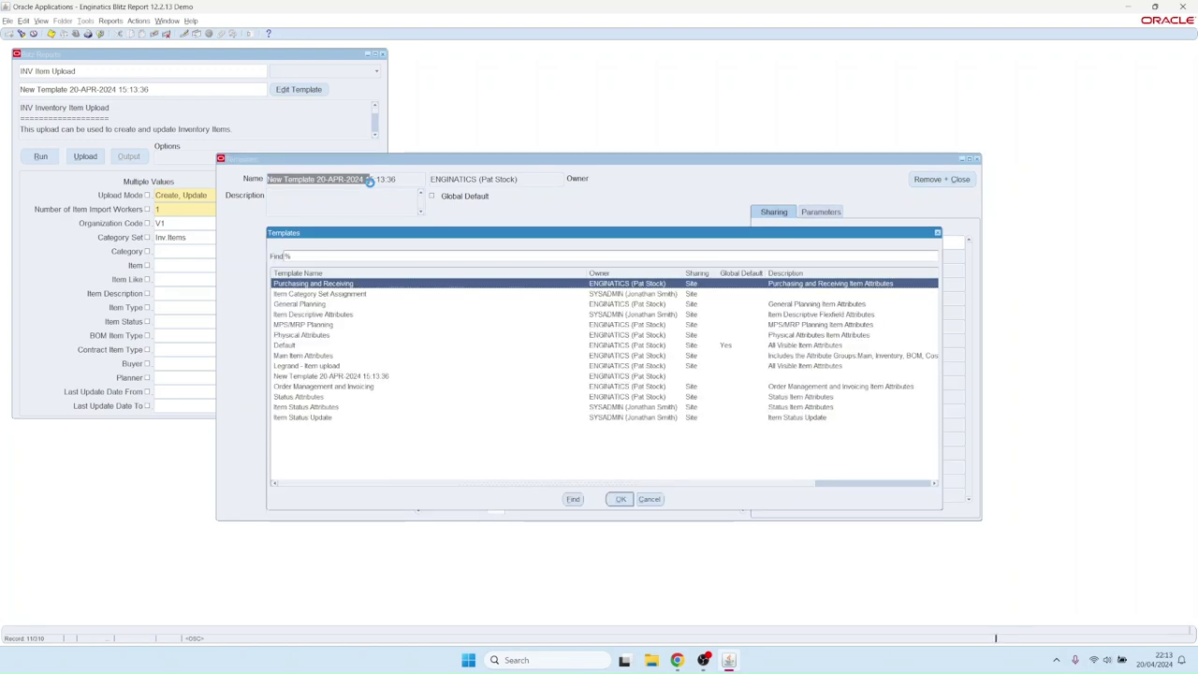
pyautogui.press('Down')
pyautogui.press('Up')
pyautogui.press('Return')
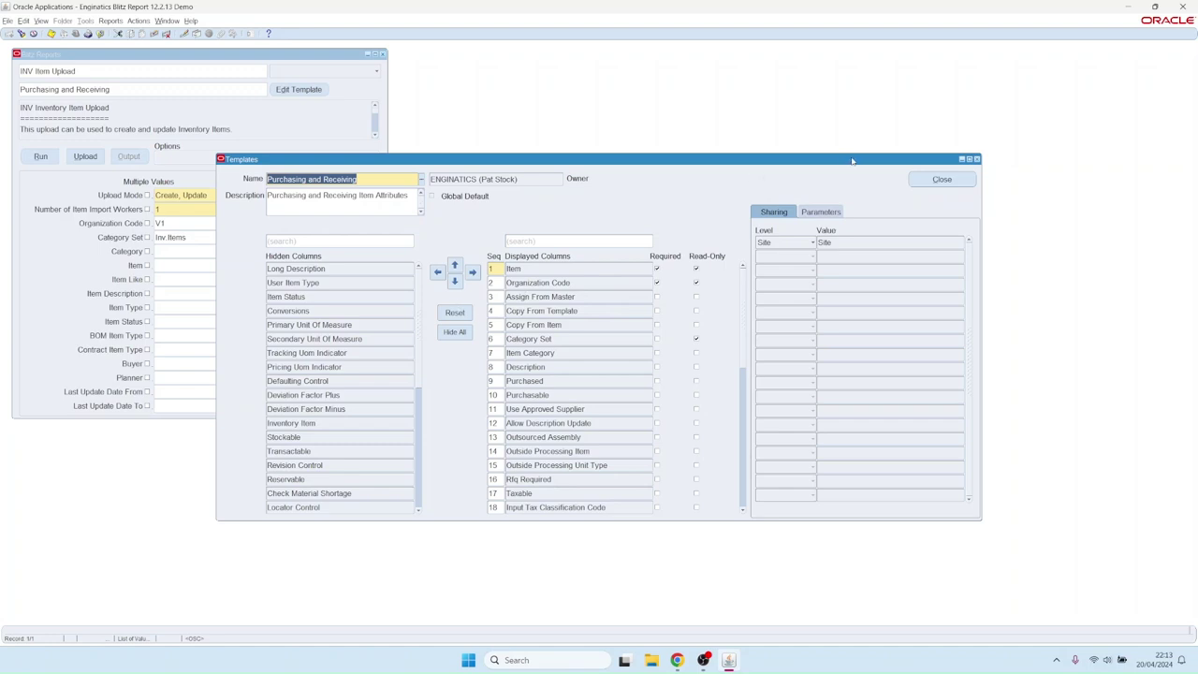
pyautogui.click(932, 179)
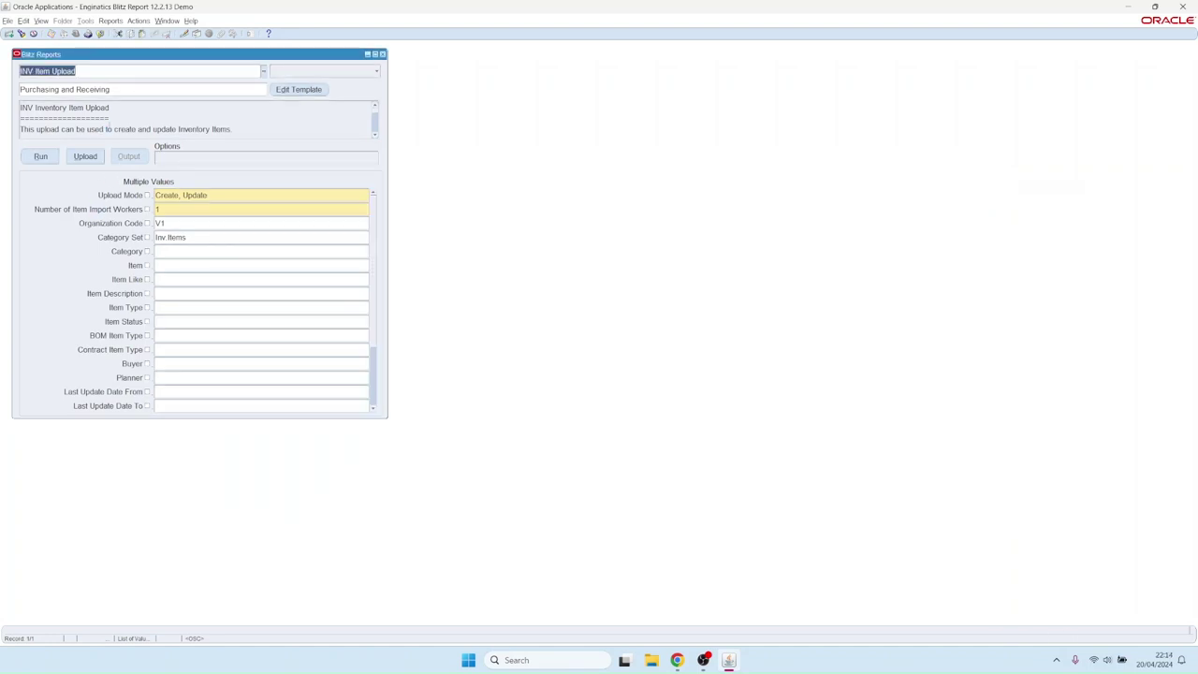
# - Set the Upload Mode to Create and run INV Item Upload to generate the Excel upload sheet
pyautogui.click(230, 196)
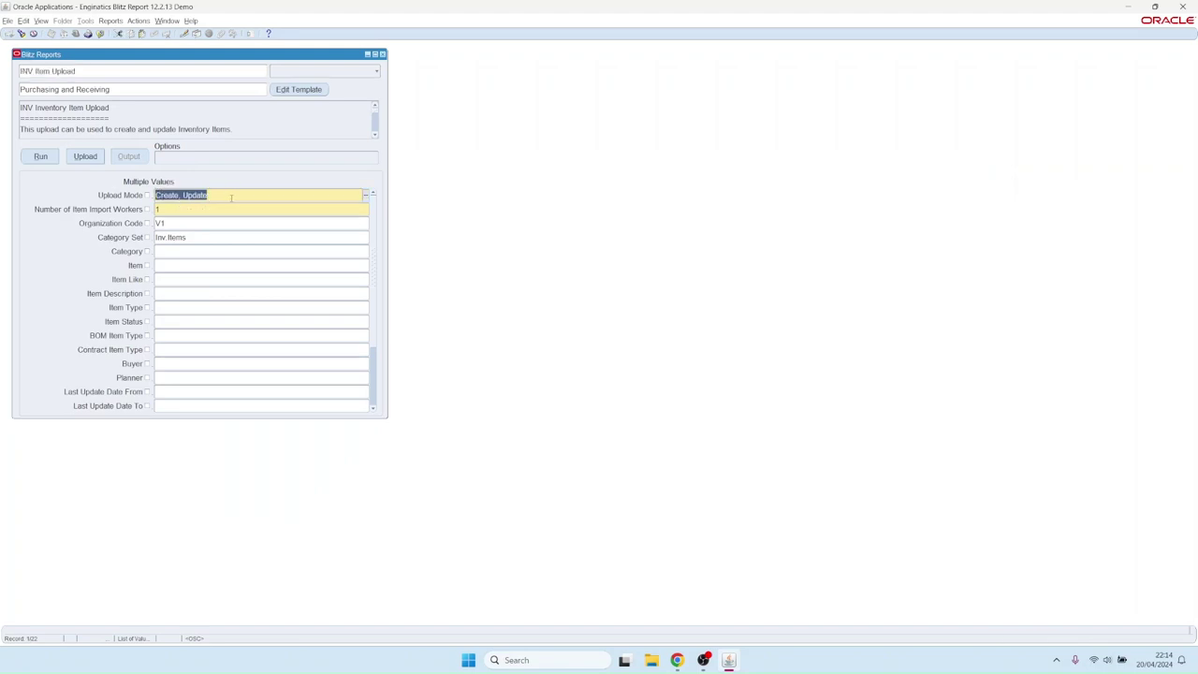
pyautogui.click(222, 194)
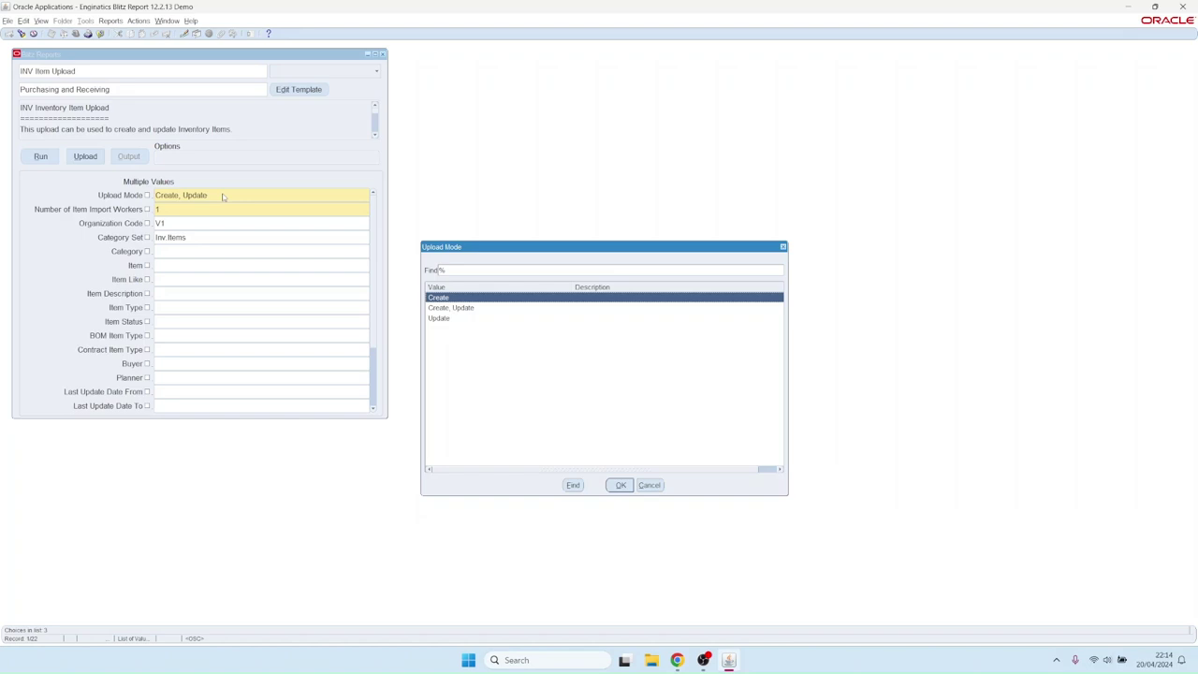
pyautogui.press('Down')
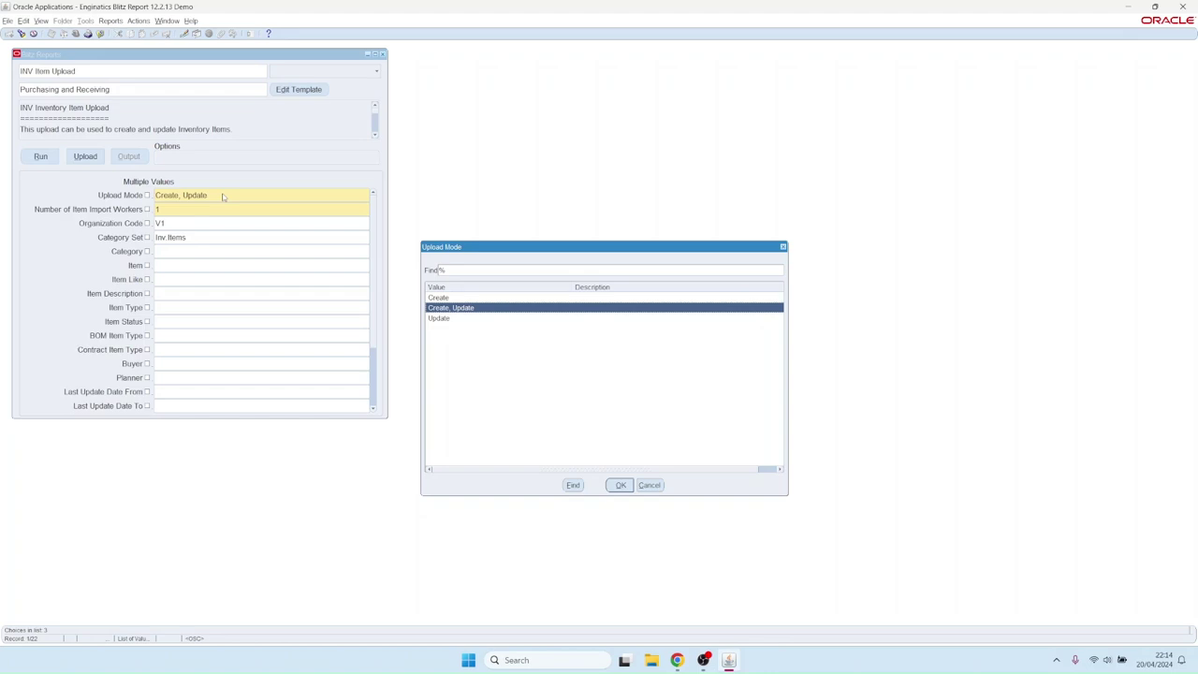
pyautogui.press('Down')
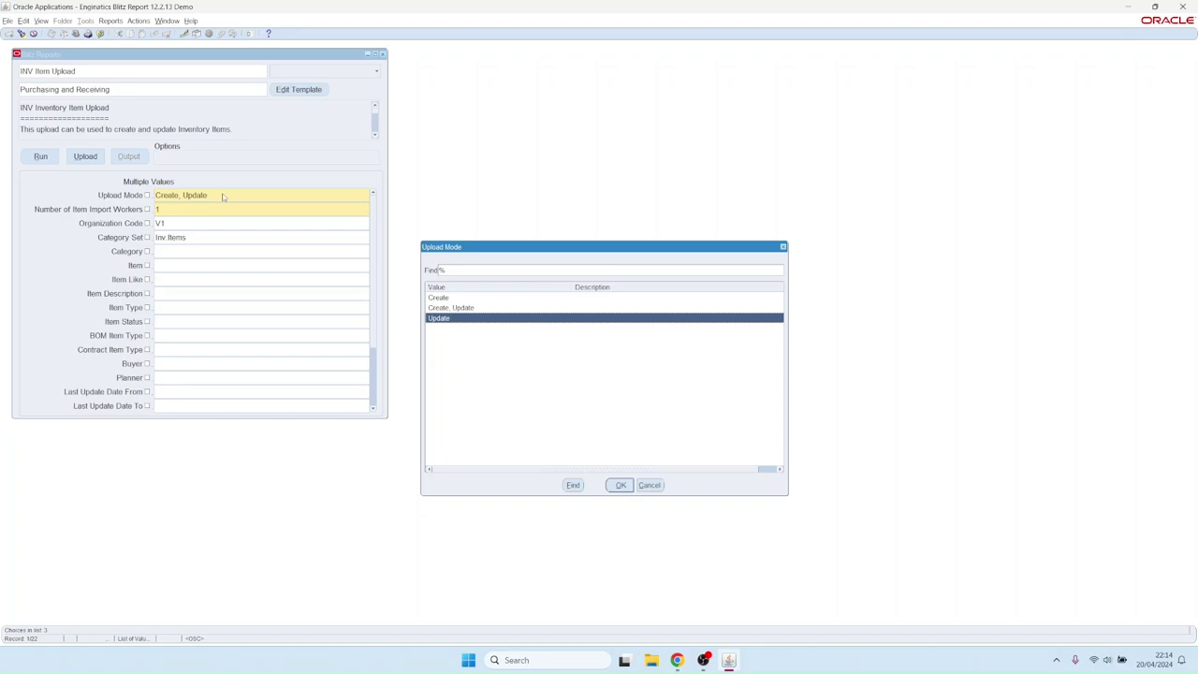
pyautogui.press('Up')
pyautogui.press('Up')
pyautogui.press('Return')
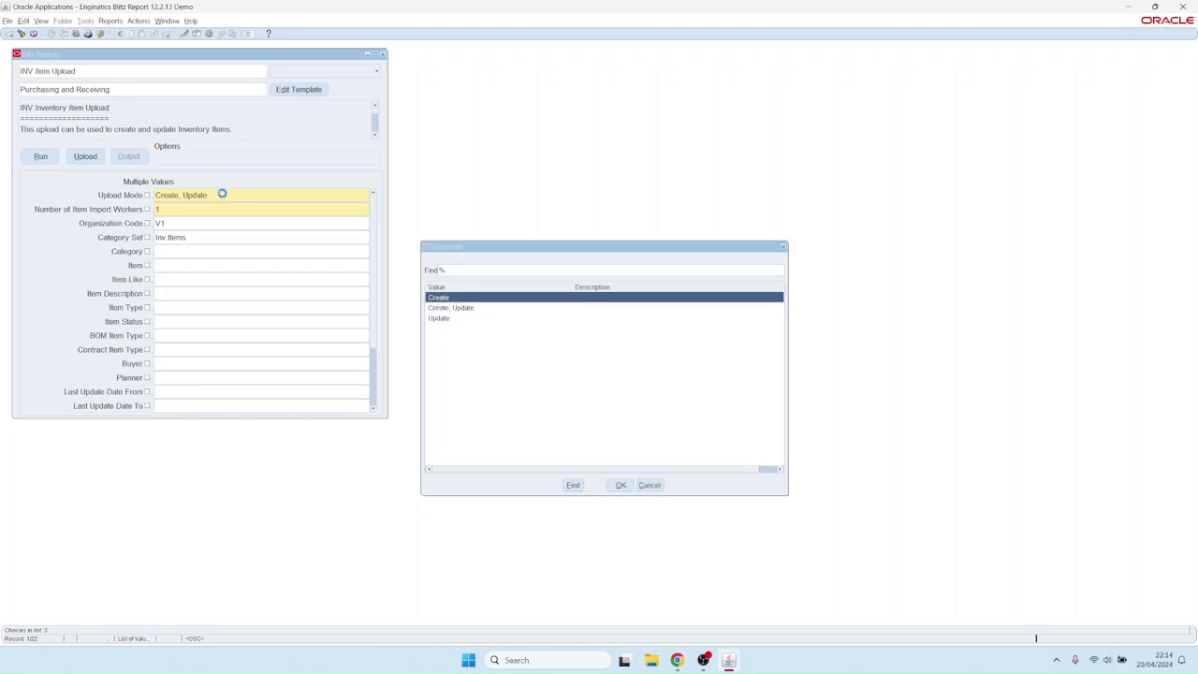
pyautogui.press('Tab')
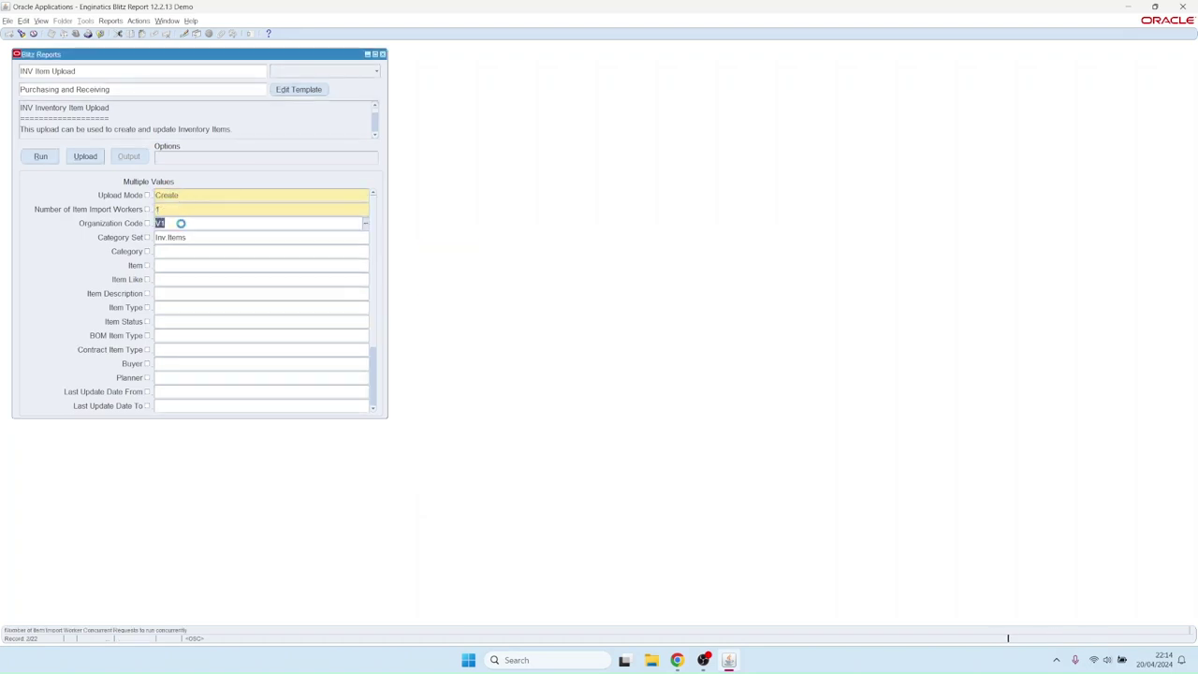
pyautogui.click(47, 158)
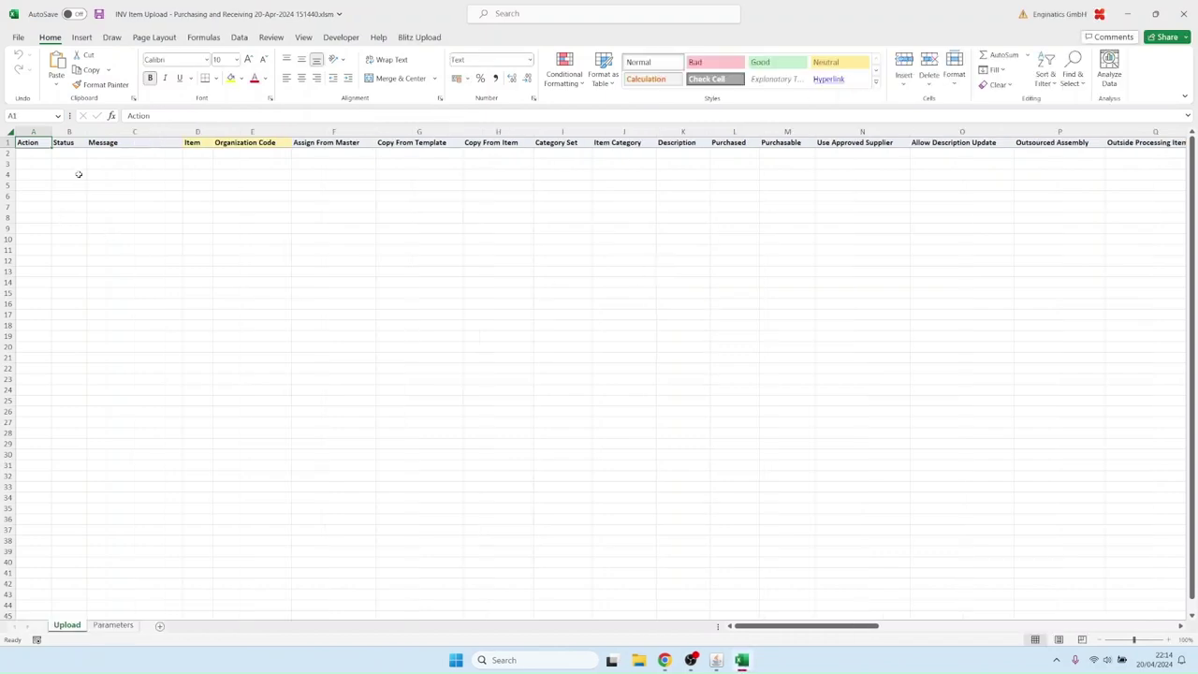
# - Enter item test_item9 with organization code V1 in row 2 of the upload sheet
pyautogui.click(199, 153)
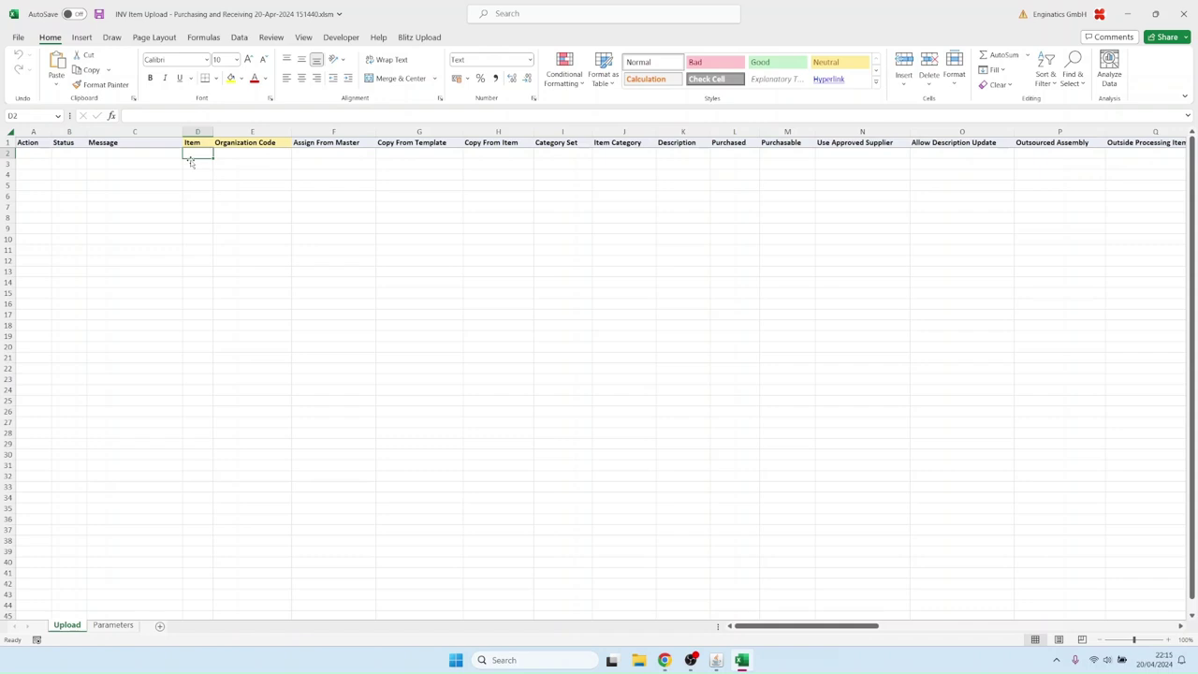
pyautogui.write('test_i')
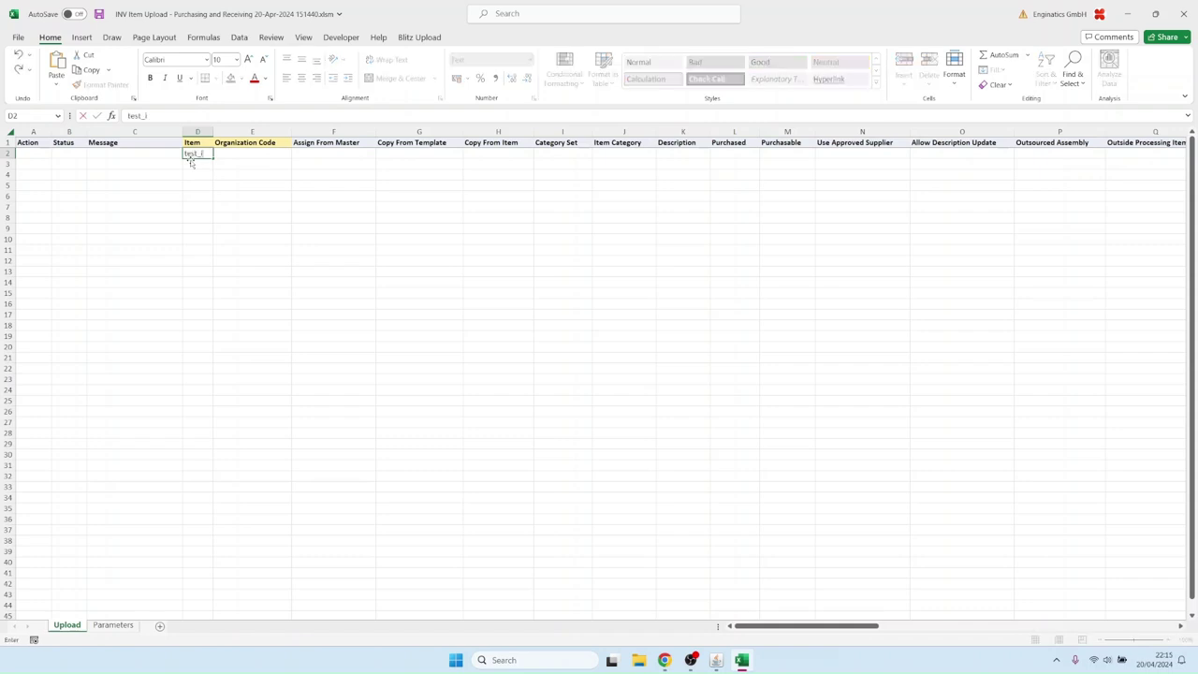
pyautogui.write('tem9')
pyautogui.press('Tab')
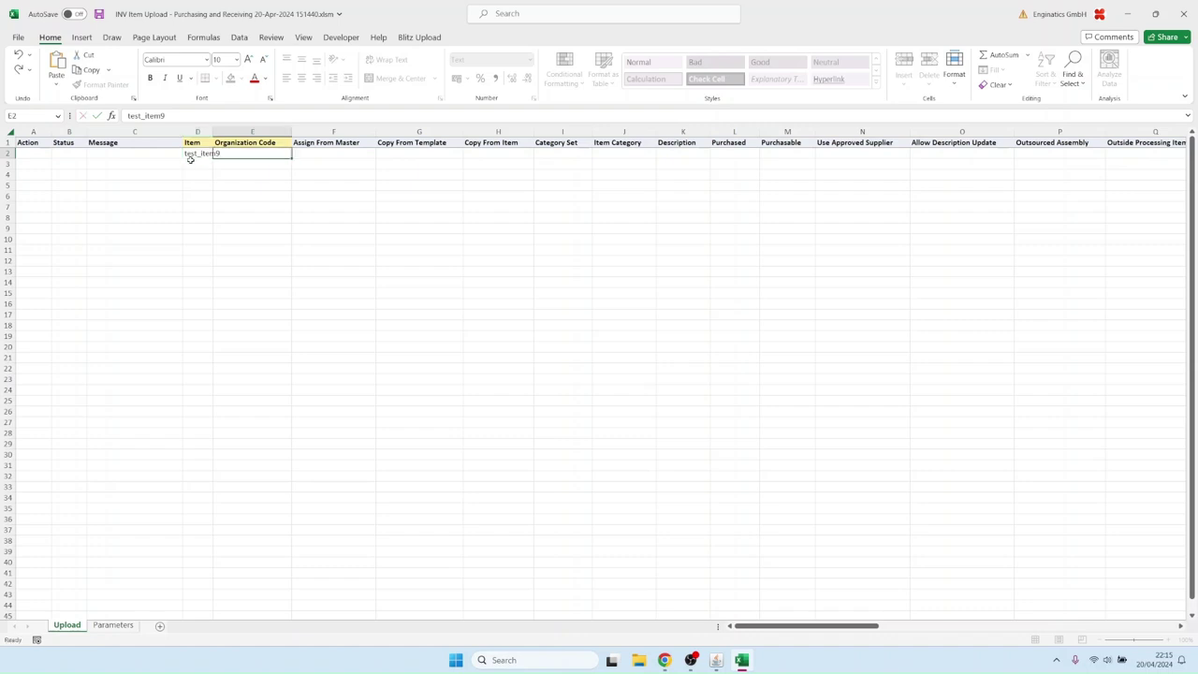
pyautogui.write('v1')
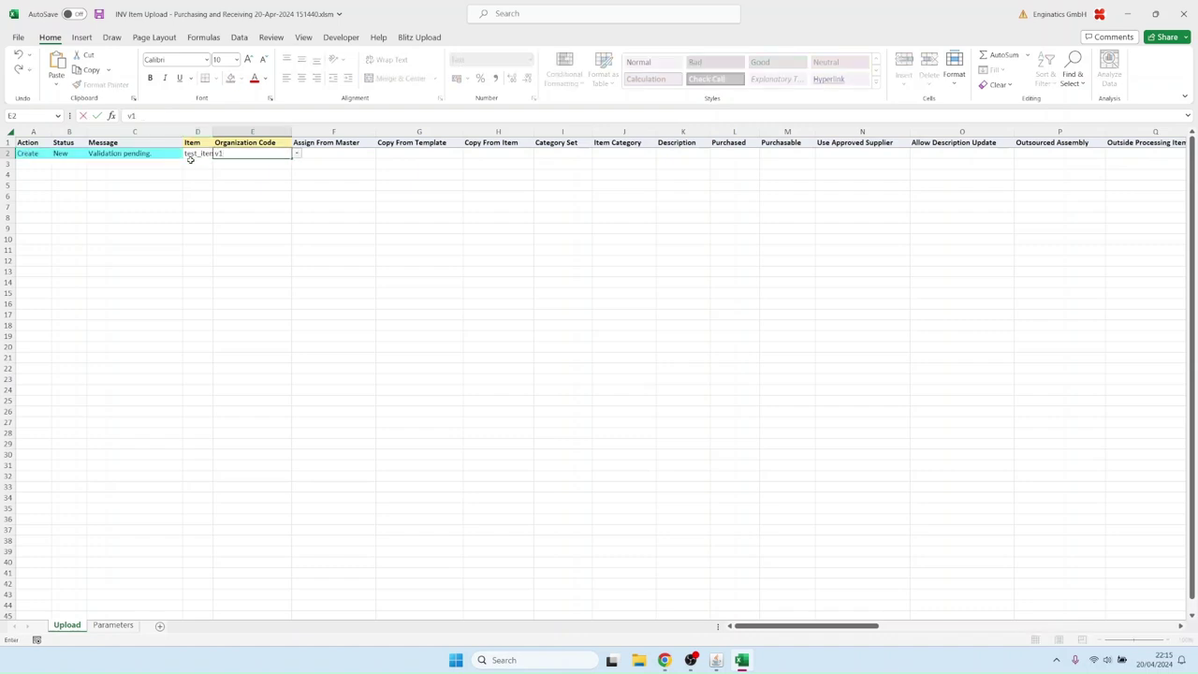
pyautogui.press('Tab')
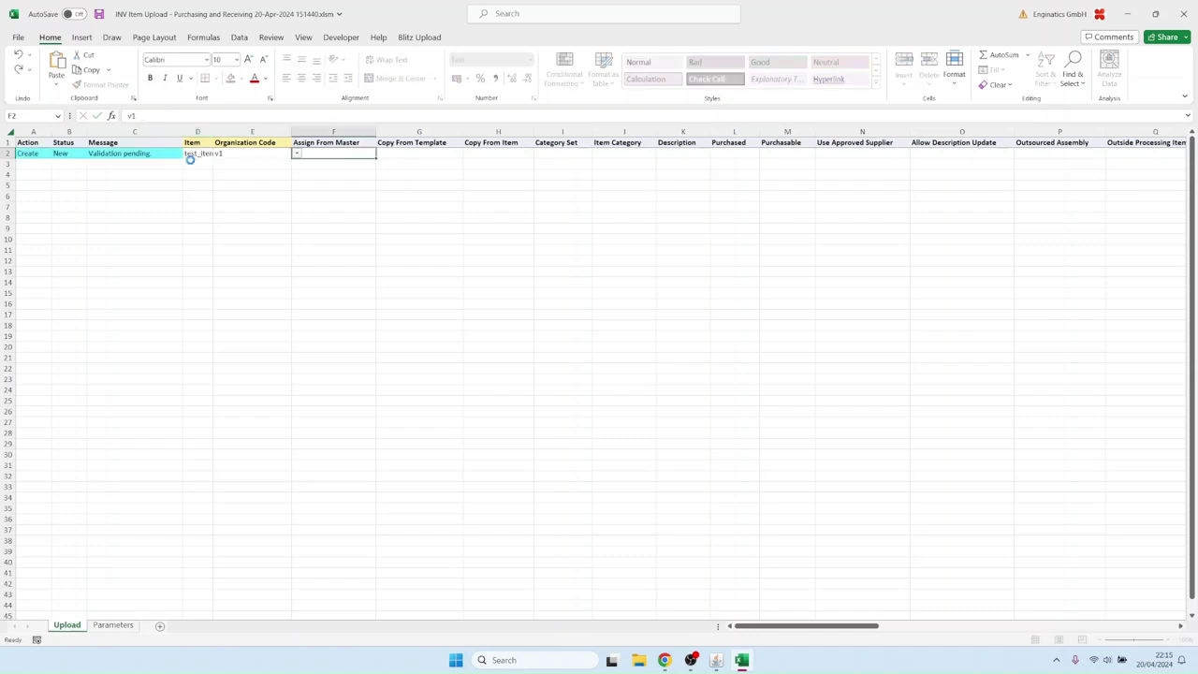
# - Enter "Test item 9 description" as the Description in row 2
pyautogui.press('Tab')
pyautogui.press('Tab')
pyautogui.press('Tab')
pyautogui.press('Tab')
pyautogui.press('Tab')
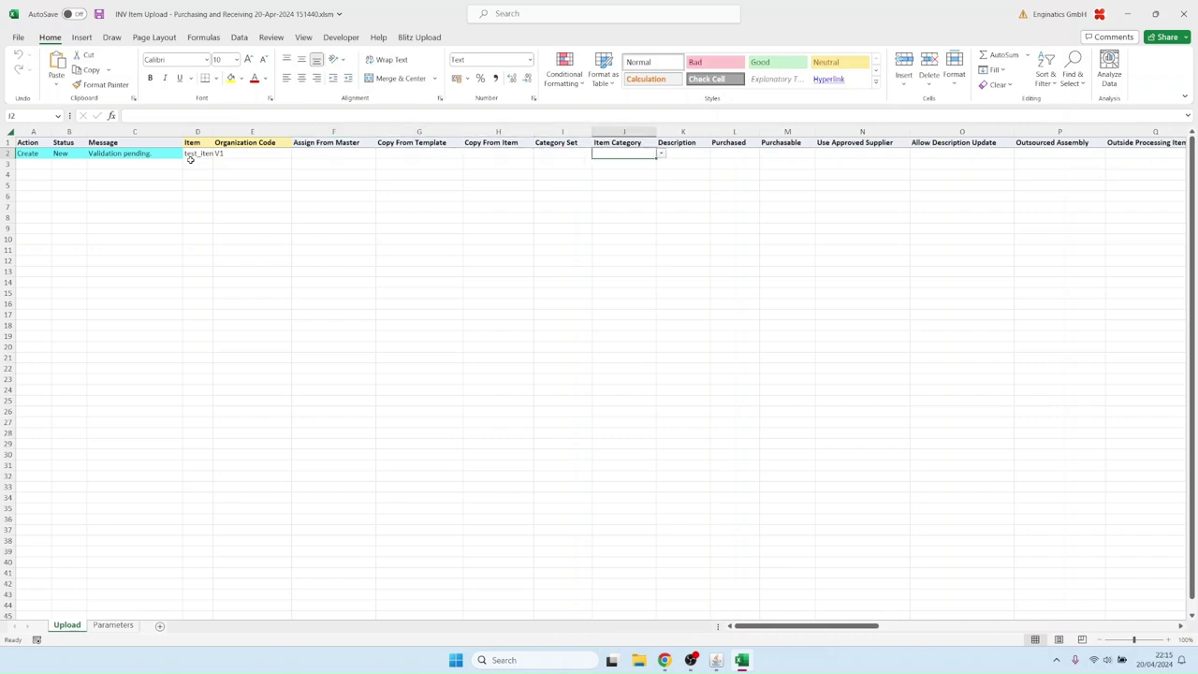
pyautogui.write('TEst')
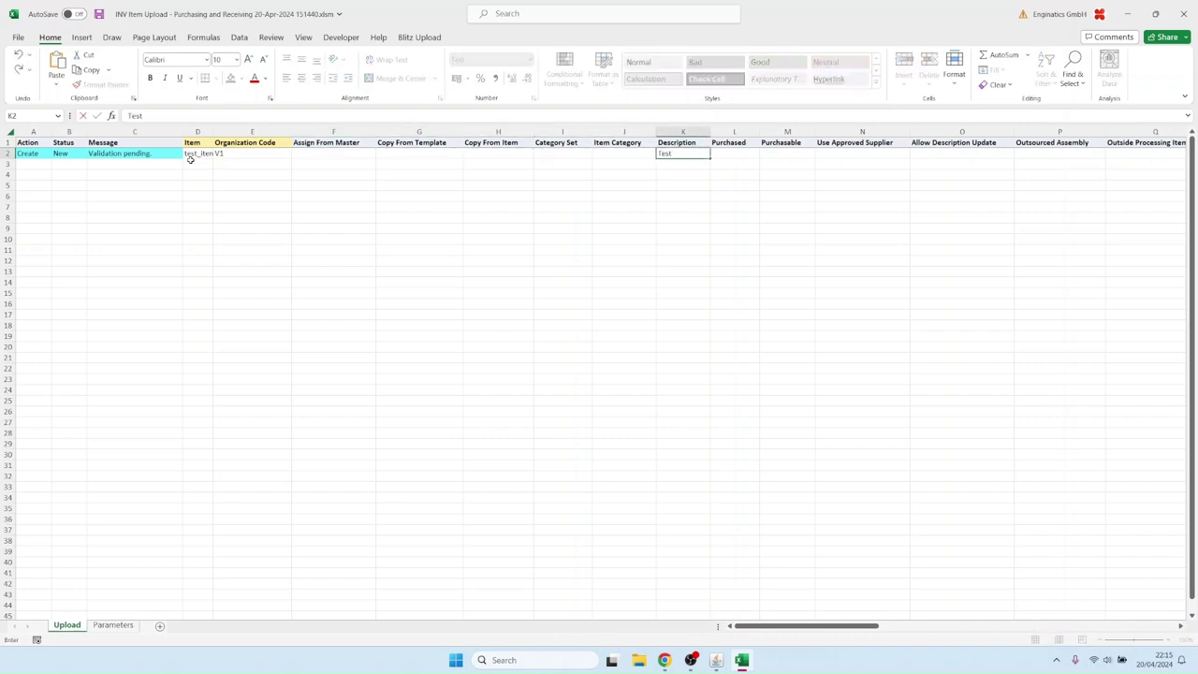
pyautogui.write(' item 9 description')
# - Copy the item number into row 3, with organization code M1 and Assign From Master set to y
pyautogui.click(193, 155)
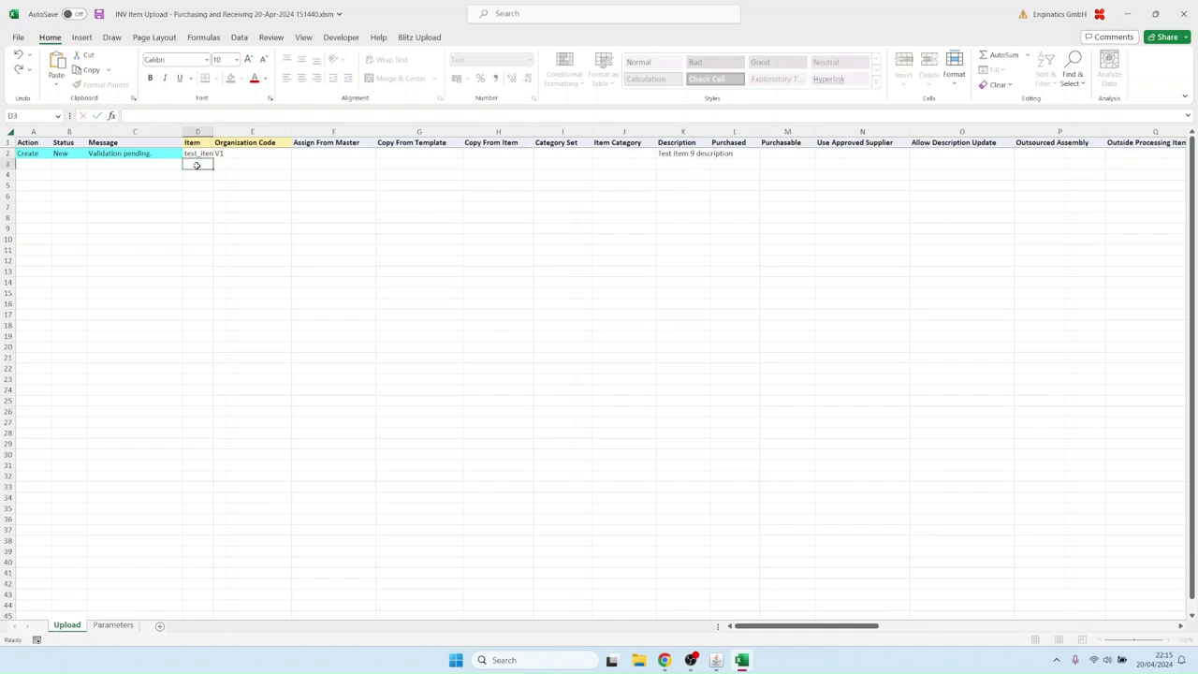
pyautogui.hotkey('ctrl', 'c')
pyautogui.press('Down')
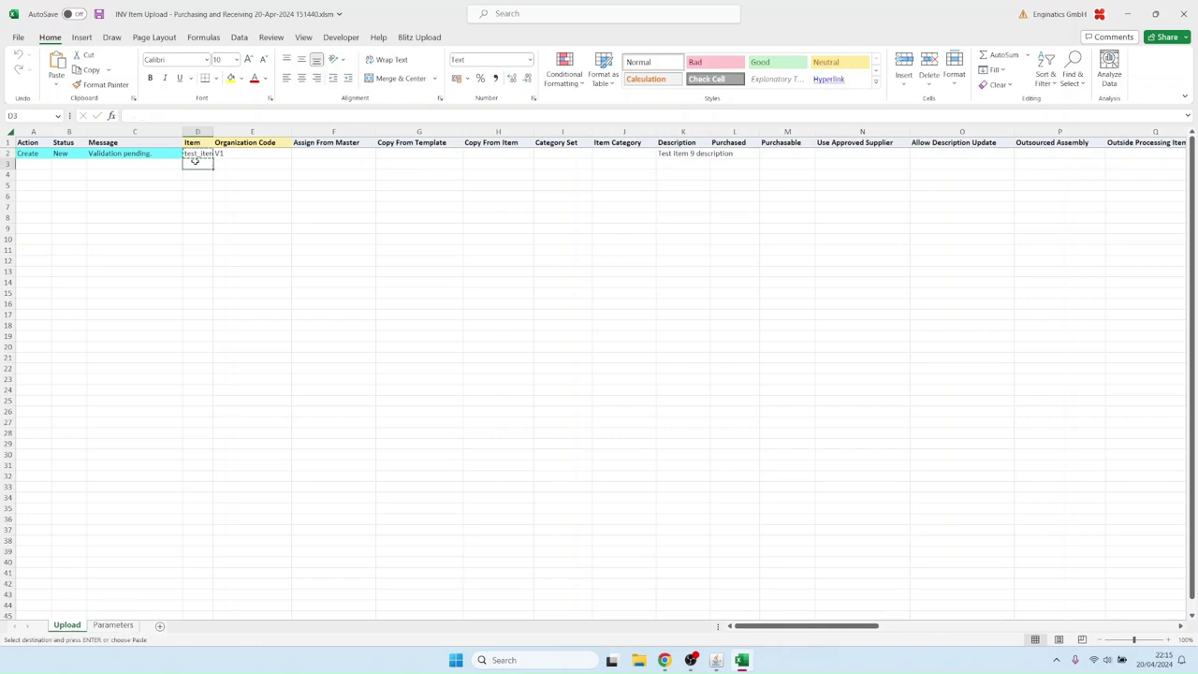
pyautogui.hotkey('ctrl', 'v')
pyautogui.press('Tab')
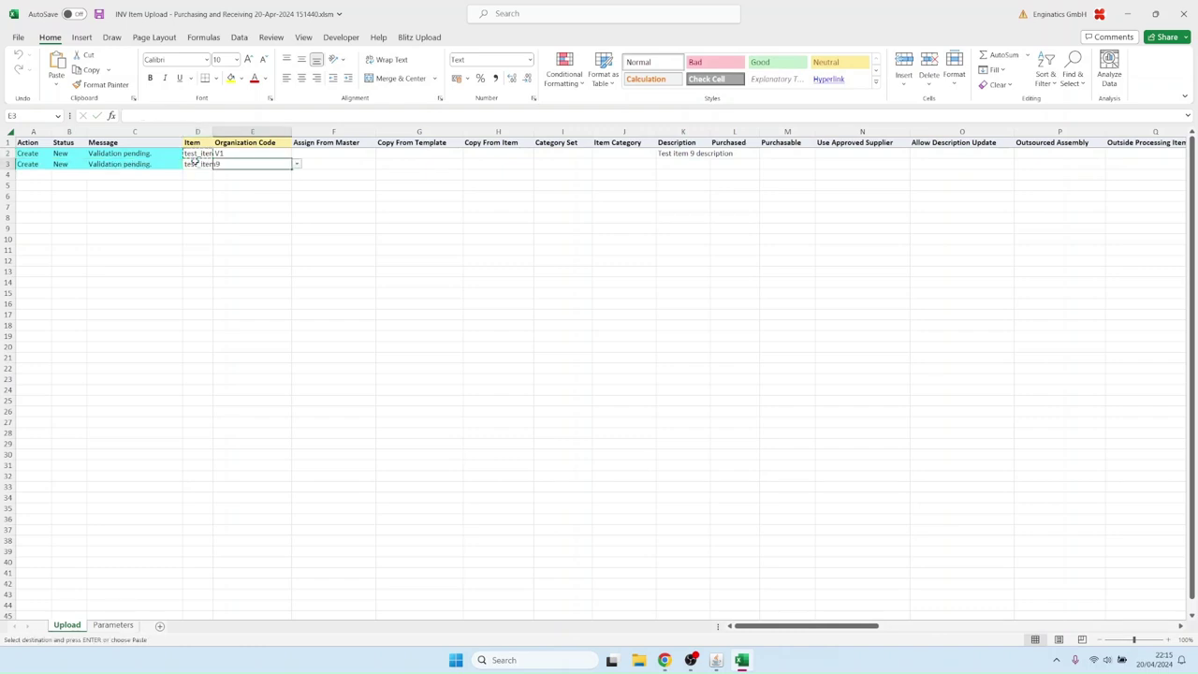
pyautogui.write('m1')
pyautogui.press('Tab')
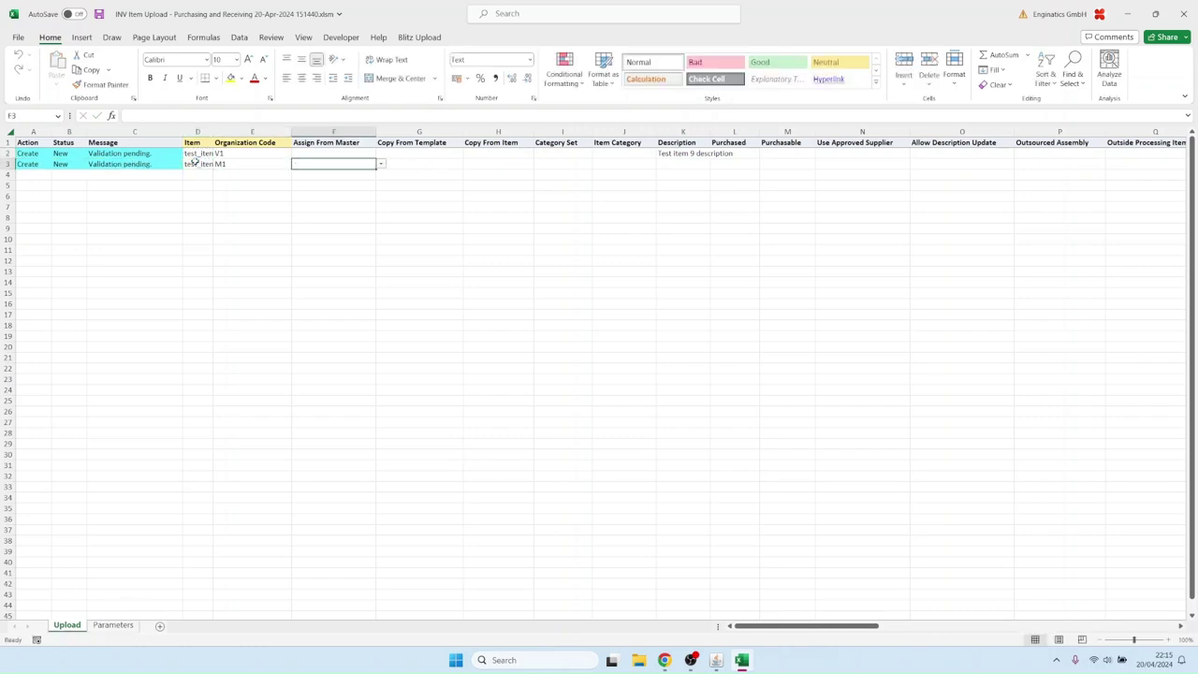
pyautogui.write('y')
pyautogui.press('Tab')
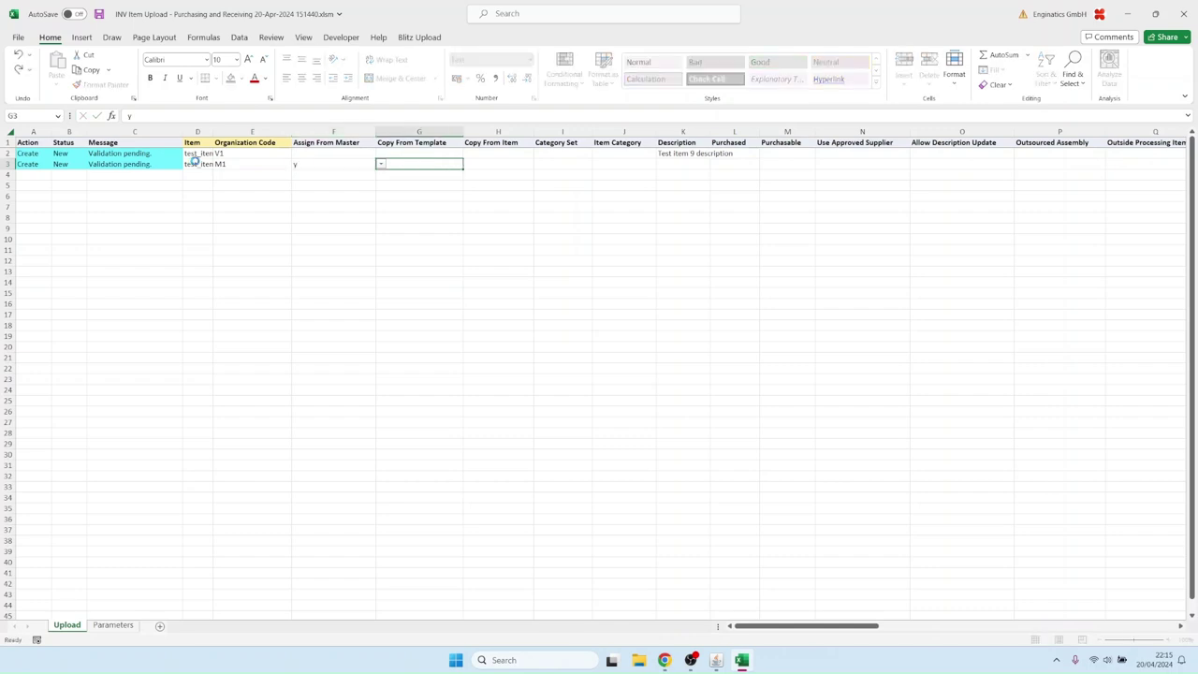
# - Let the V1 and M1 rows for test_item9 validate, and save the upload workbook
pyautogui.press('Left')
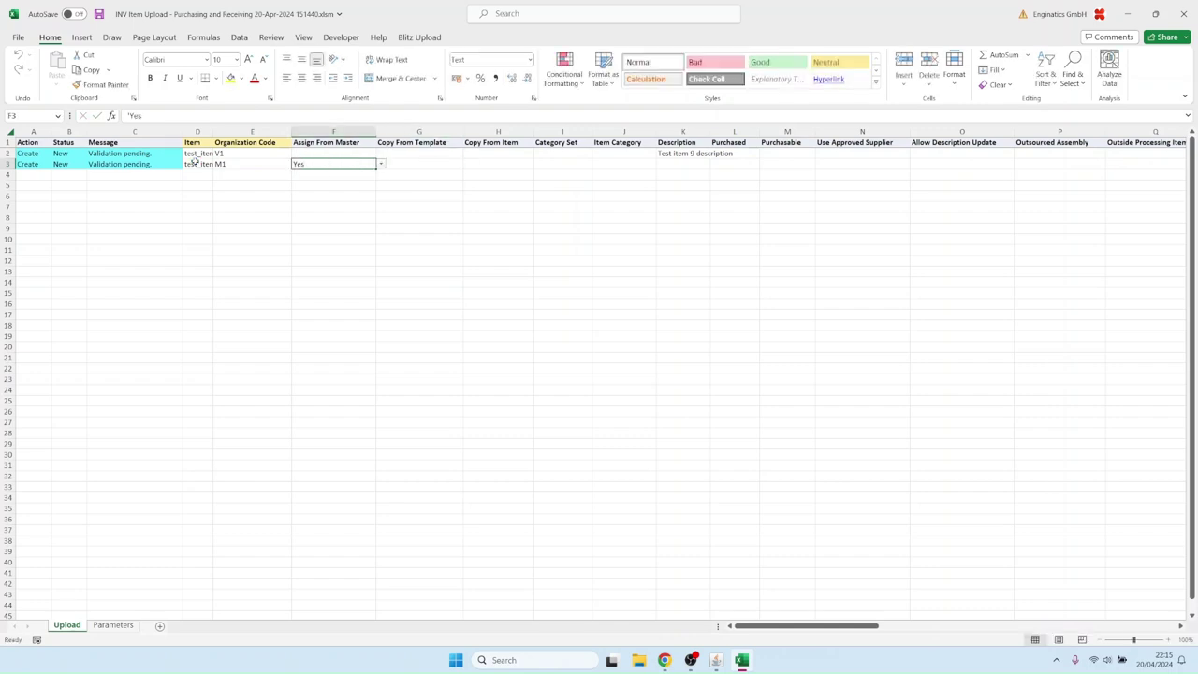
pyautogui.press('Left')
pyautogui.press('Up')
pyautogui.press('Left')
pyautogui.hotkey('ctrl', 's')
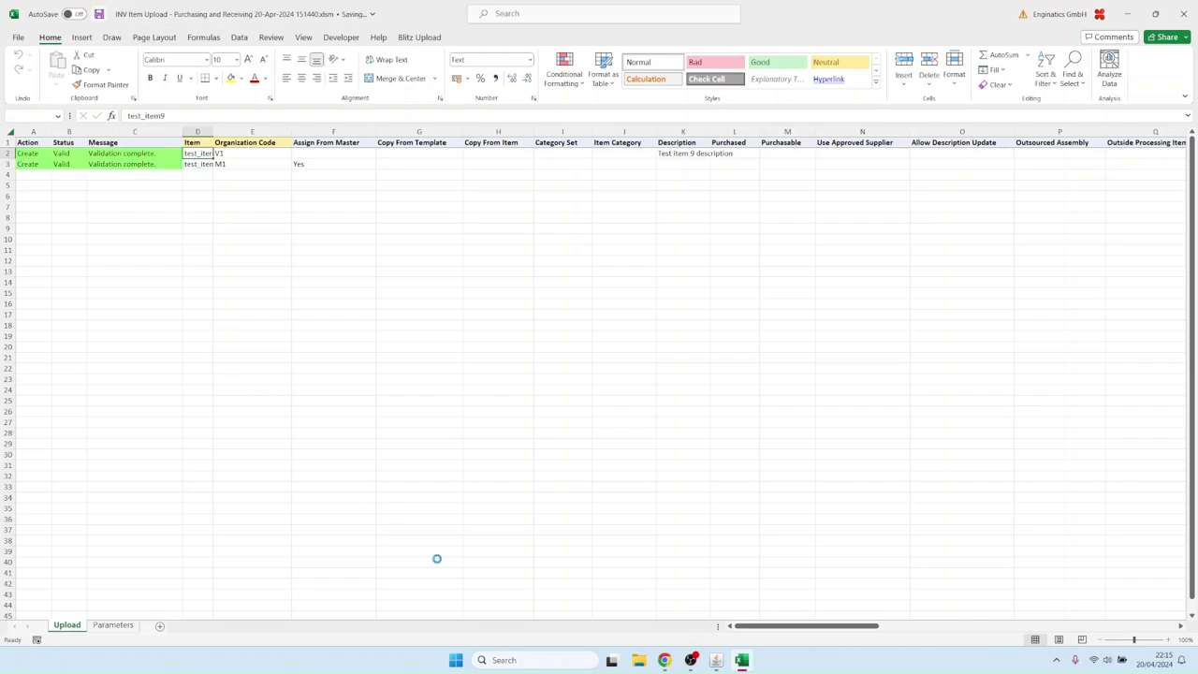
# - Switch to Oracle Applications and submit INV Item Upload - Purchasing and Receiving 20-Apr-2024 151440.xlsm through the report's file upload
pyautogui.click(716, 660)
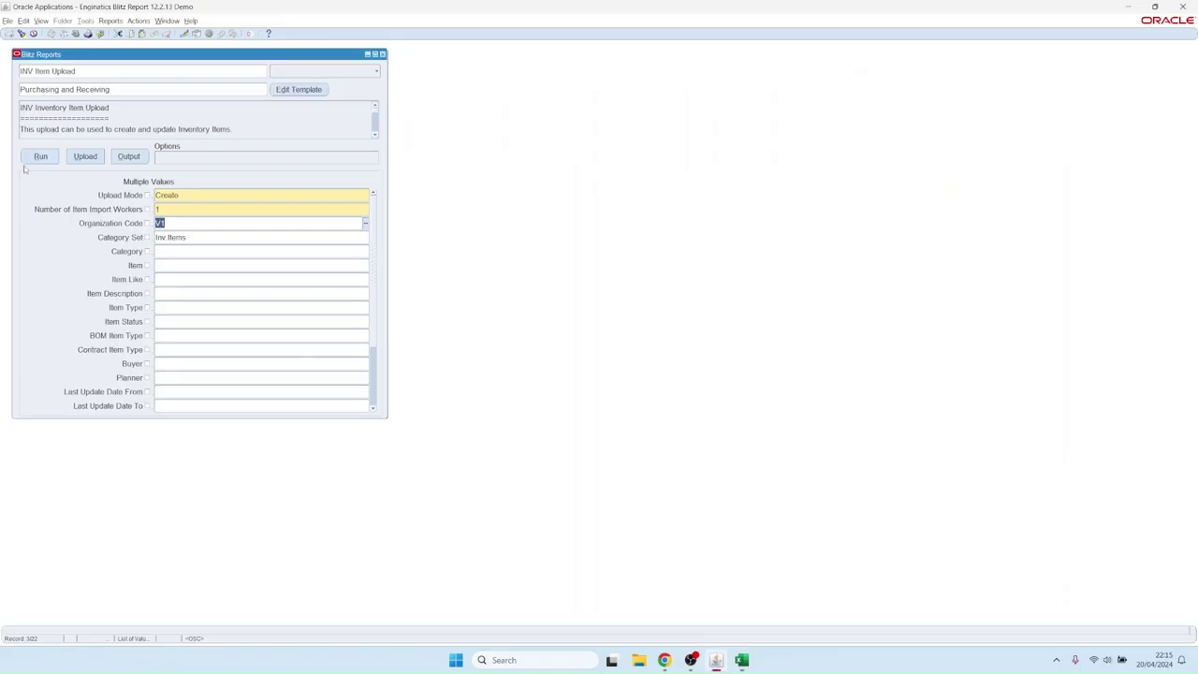
pyautogui.click(85, 156)
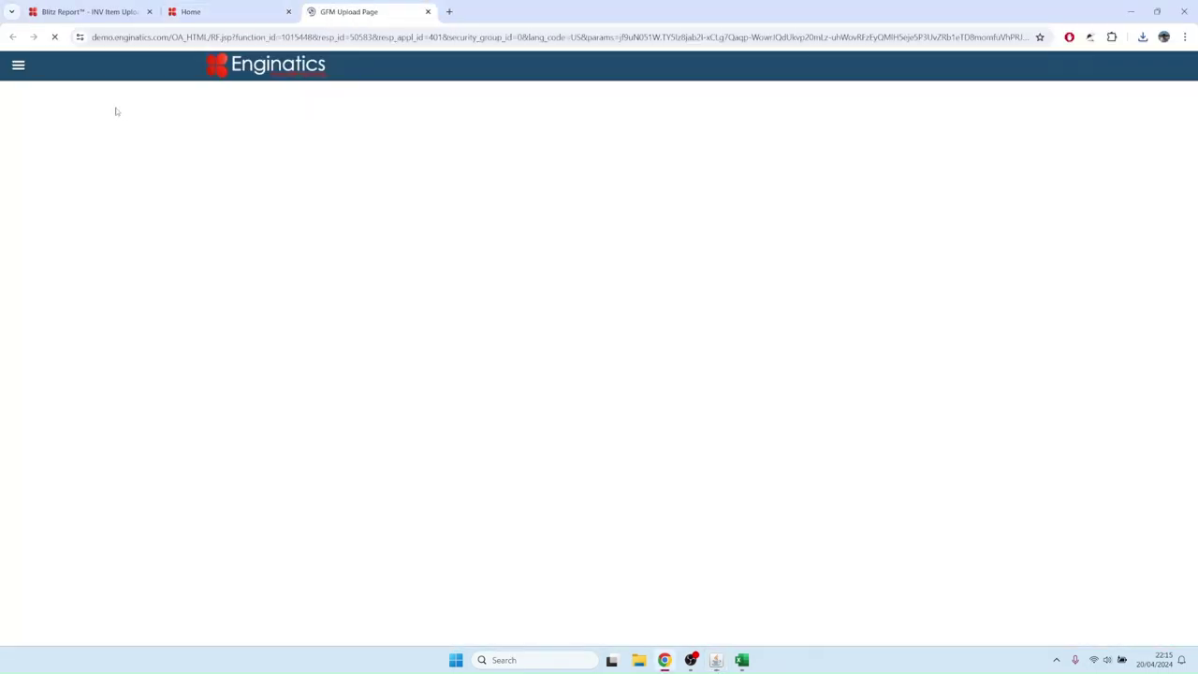
pyautogui.click(90, 122)
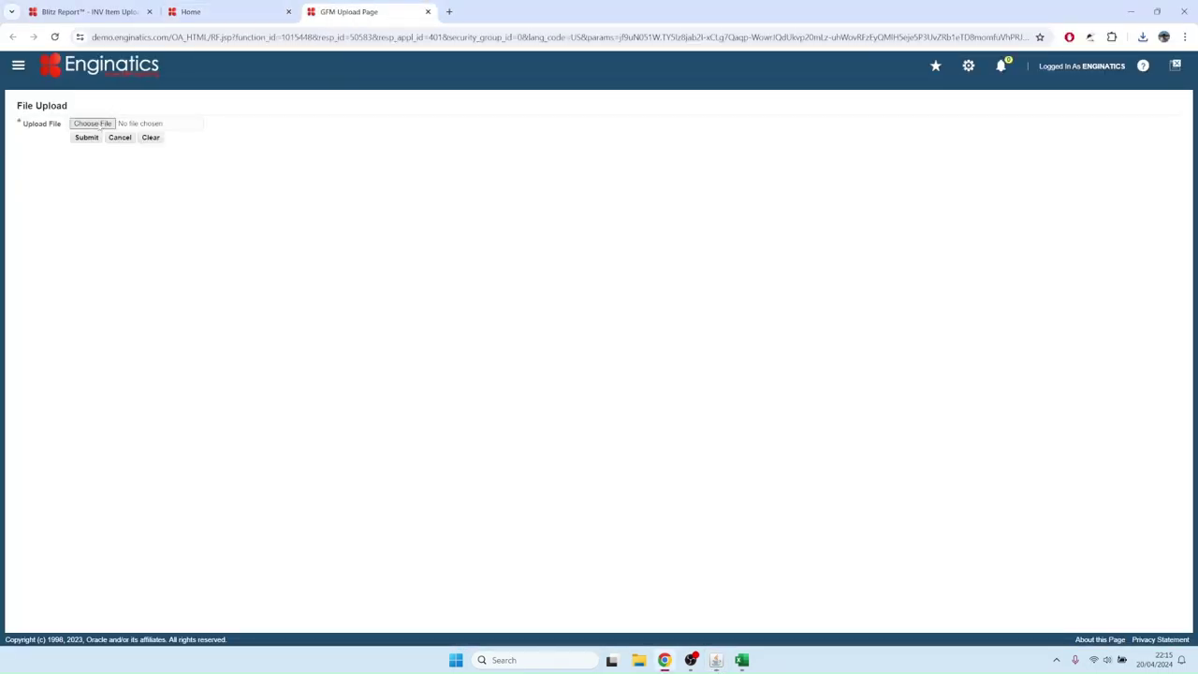
pyautogui.click(279, 95)
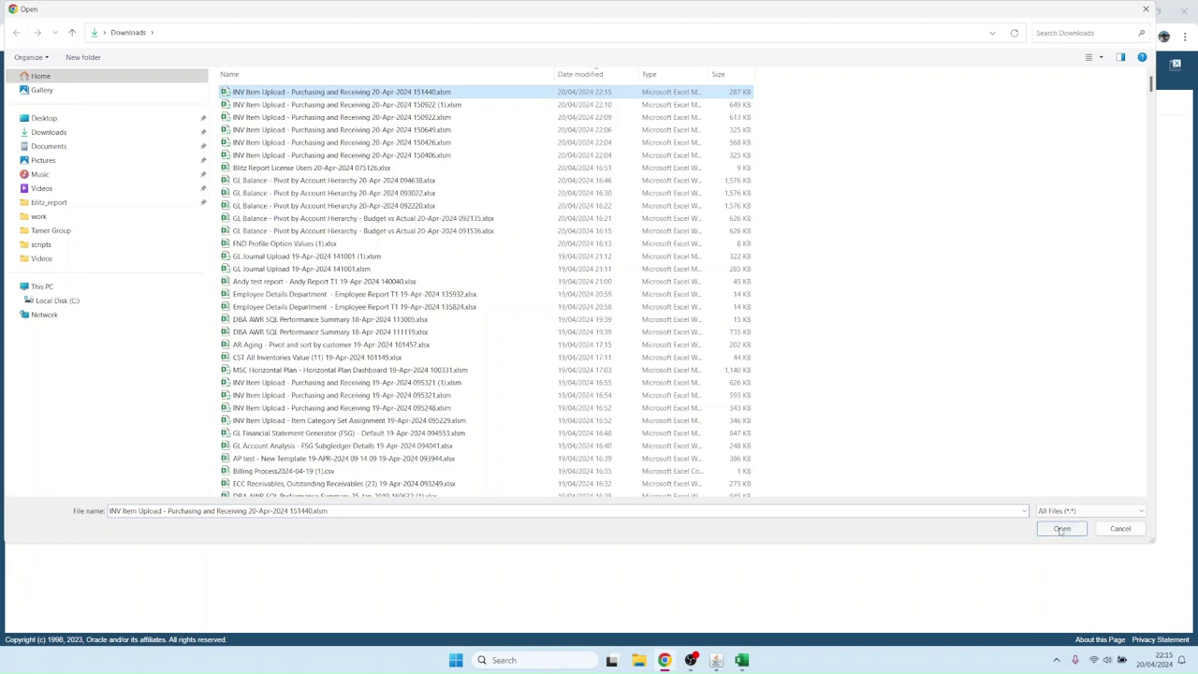
pyautogui.click(1061, 528)
pyautogui.click(86, 138)
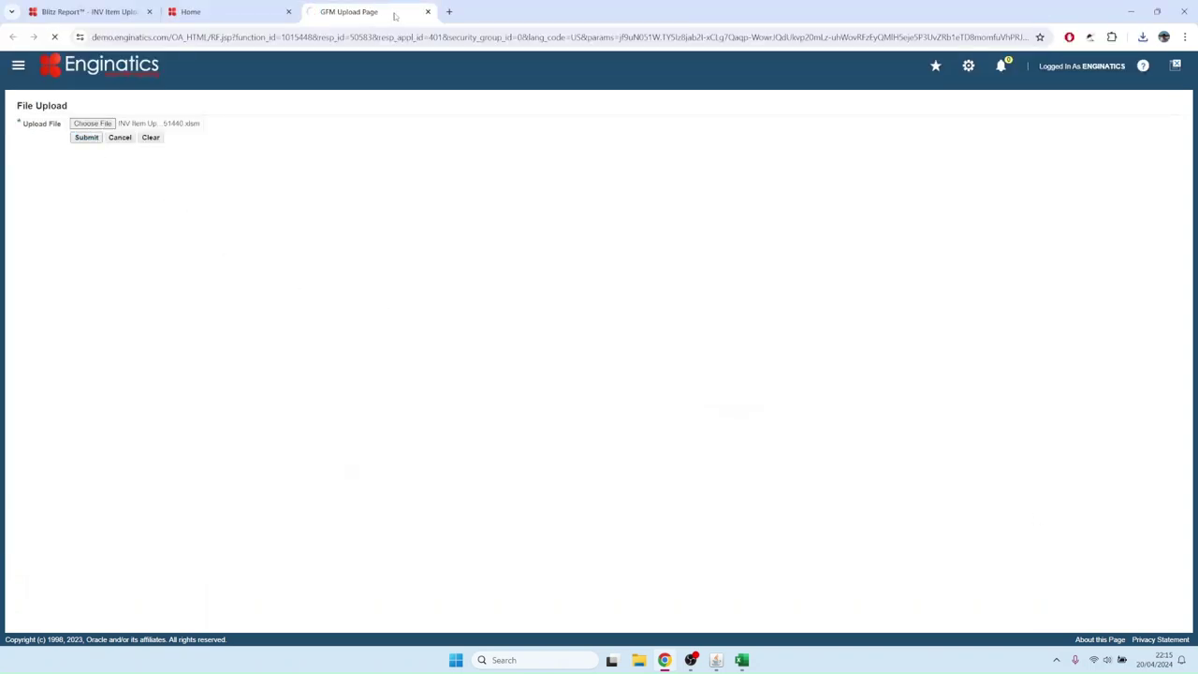
# - Close the file upload page and return to the Blitz Reports form to get the processed result sheet
pyautogui.click(427, 11)
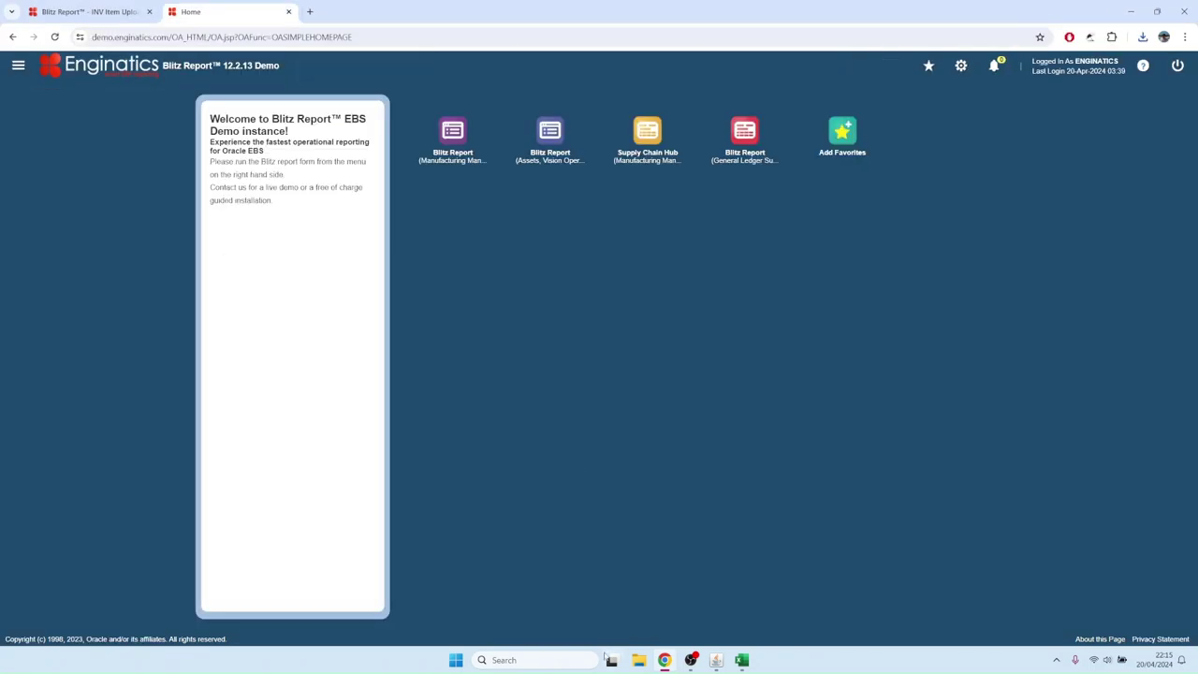
pyautogui.click(719, 661)
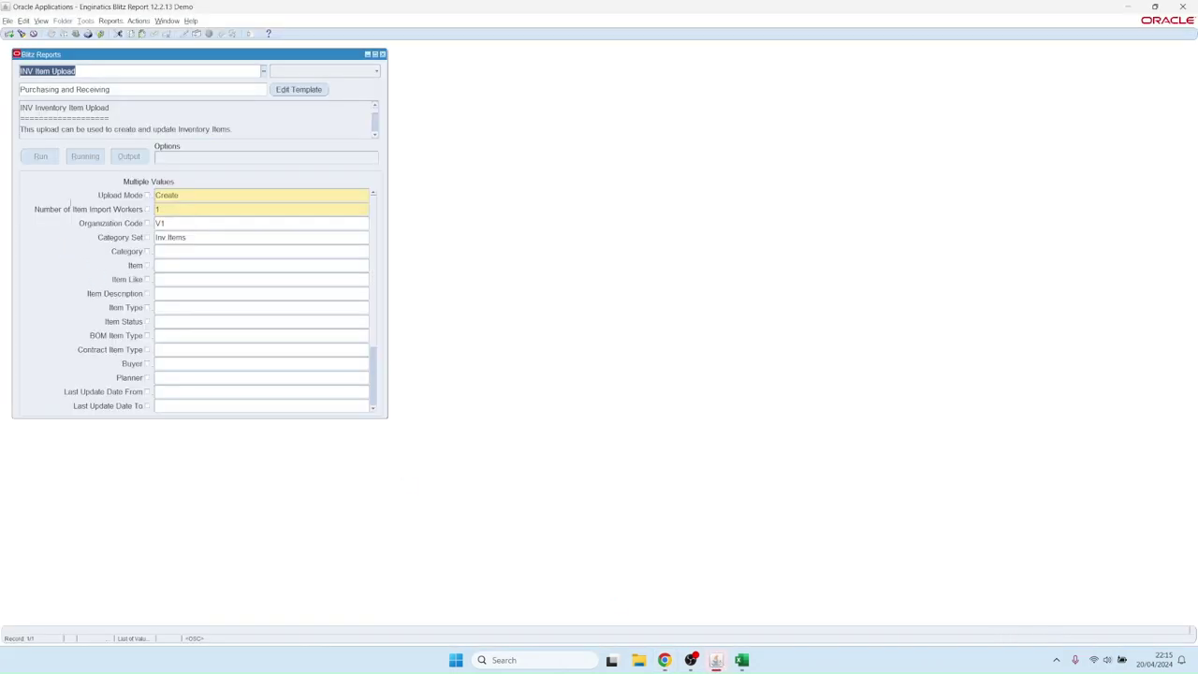
pyautogui.click(82, 156)
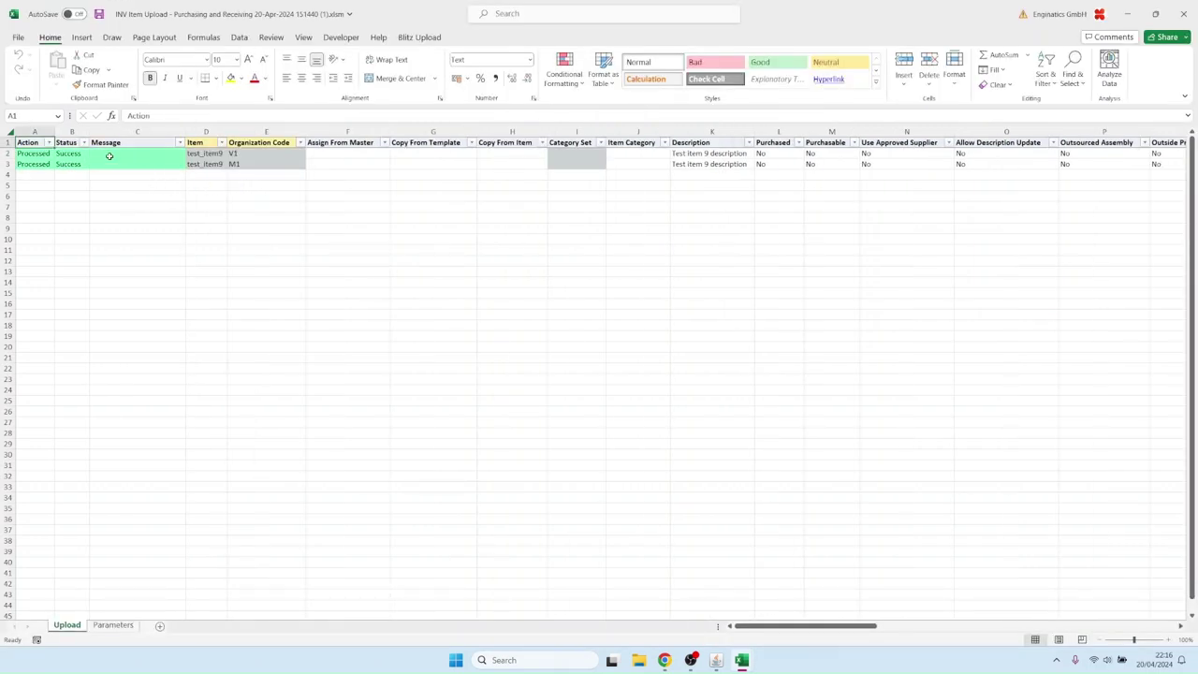
# - Copy the item number test_item9 from row 2 of the result sheet
pyautogui.click(207, 153)
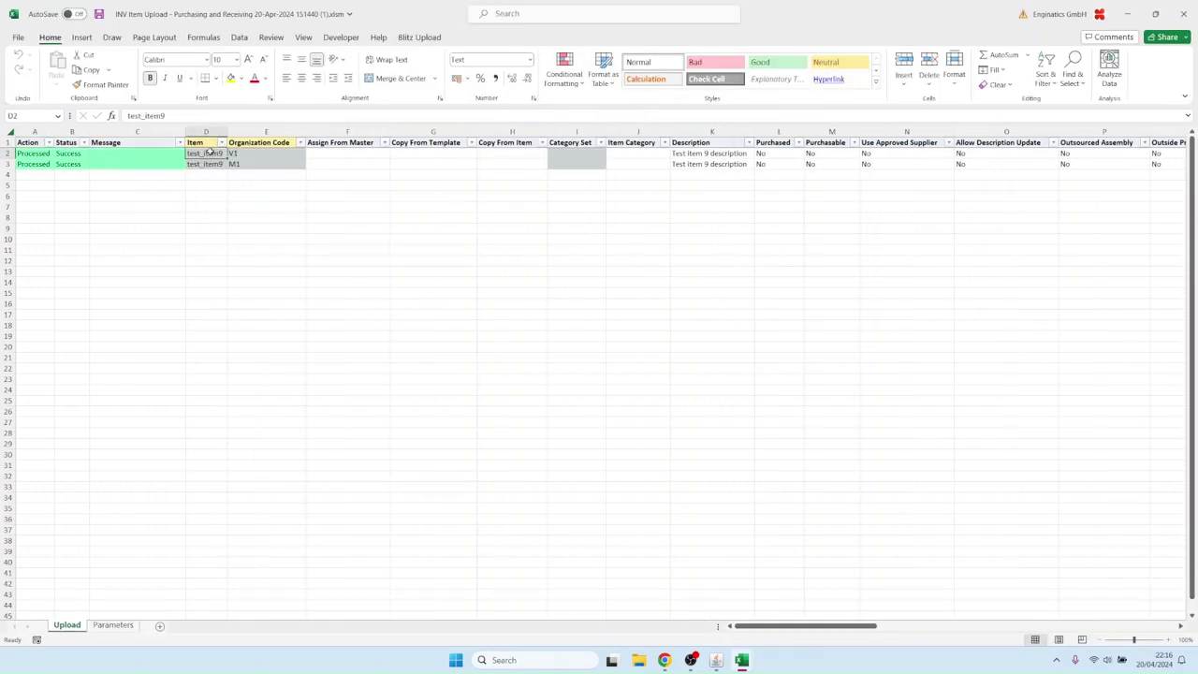
pyautogui.press('Right')
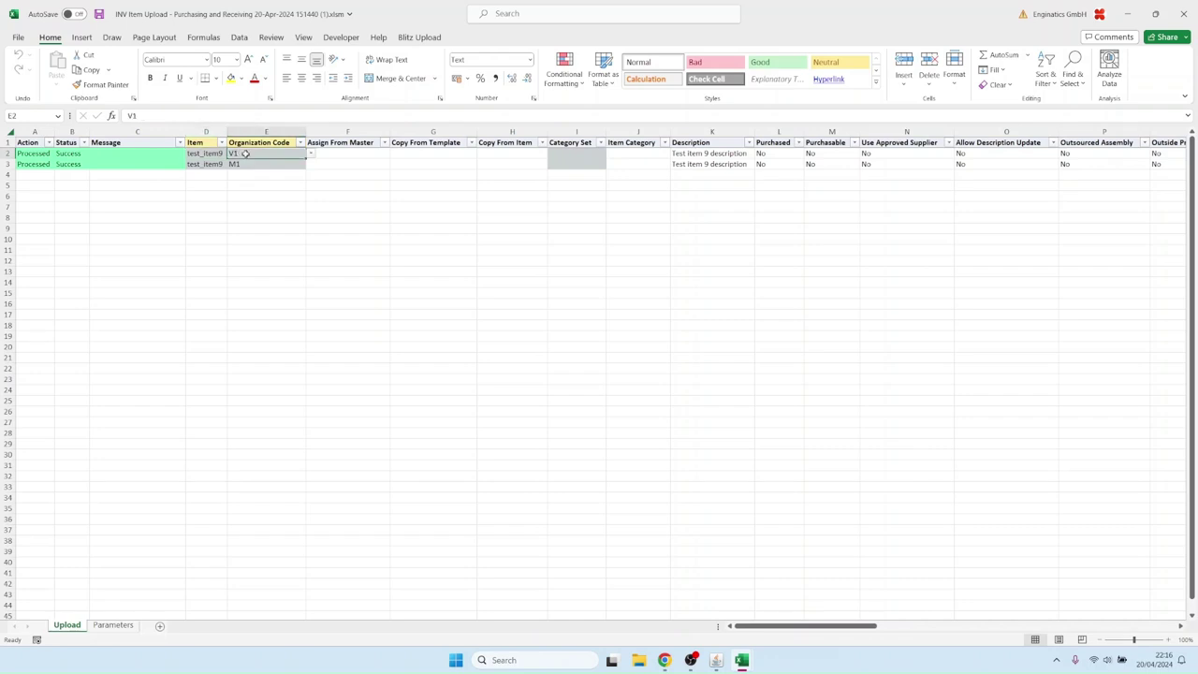
pyautogui.click(206, 155)
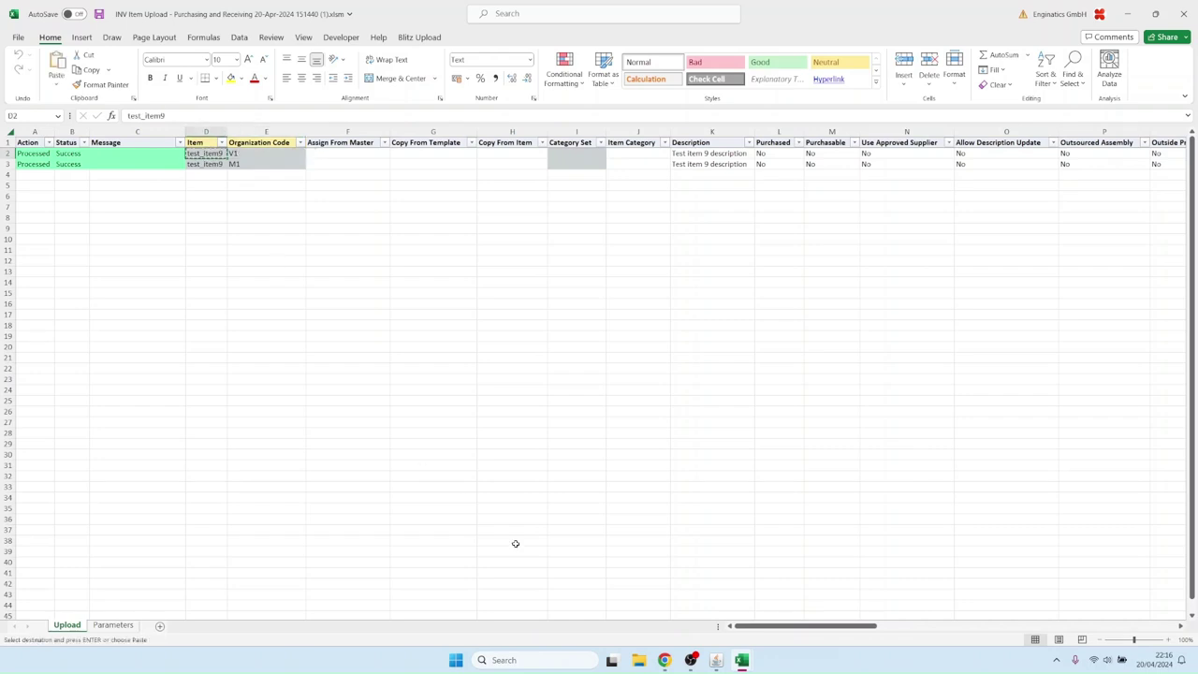
# - Switch to Oracle Applications, close the Blitz Reports form, and query Master Items for the copied item number
pyautogui.click(715, 660)
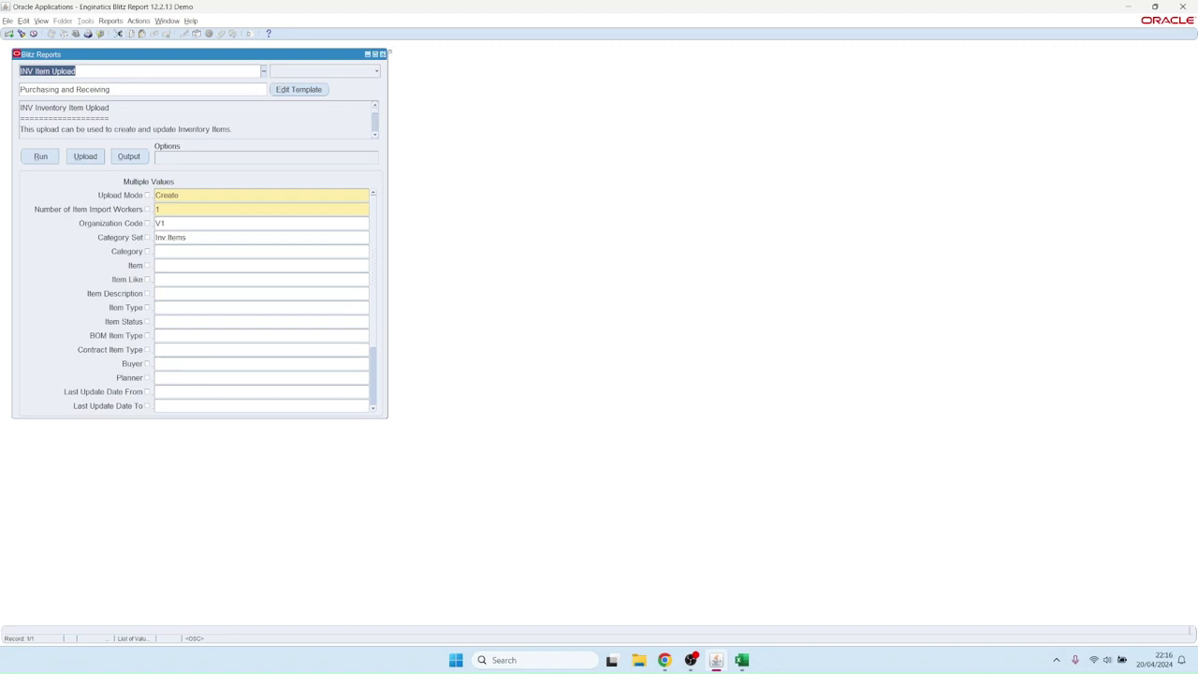
pyautogui.click(382, 55)
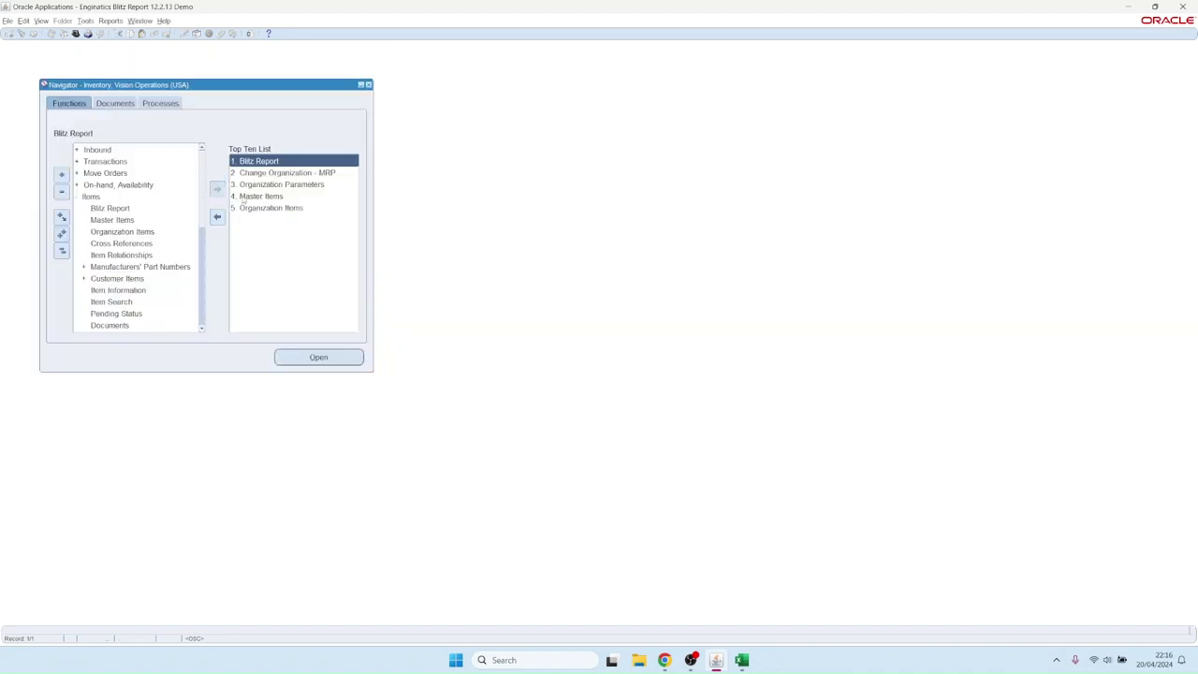
pyautogui.doubleClick(252, 197)
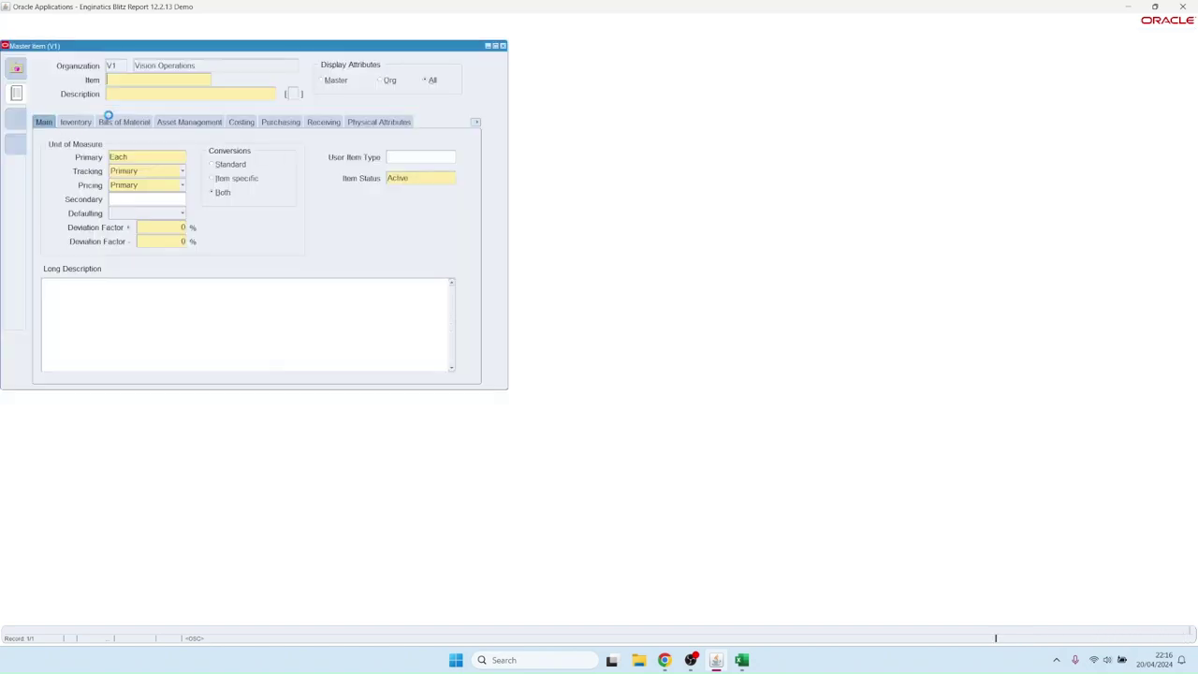
pyautogui.press('F11')
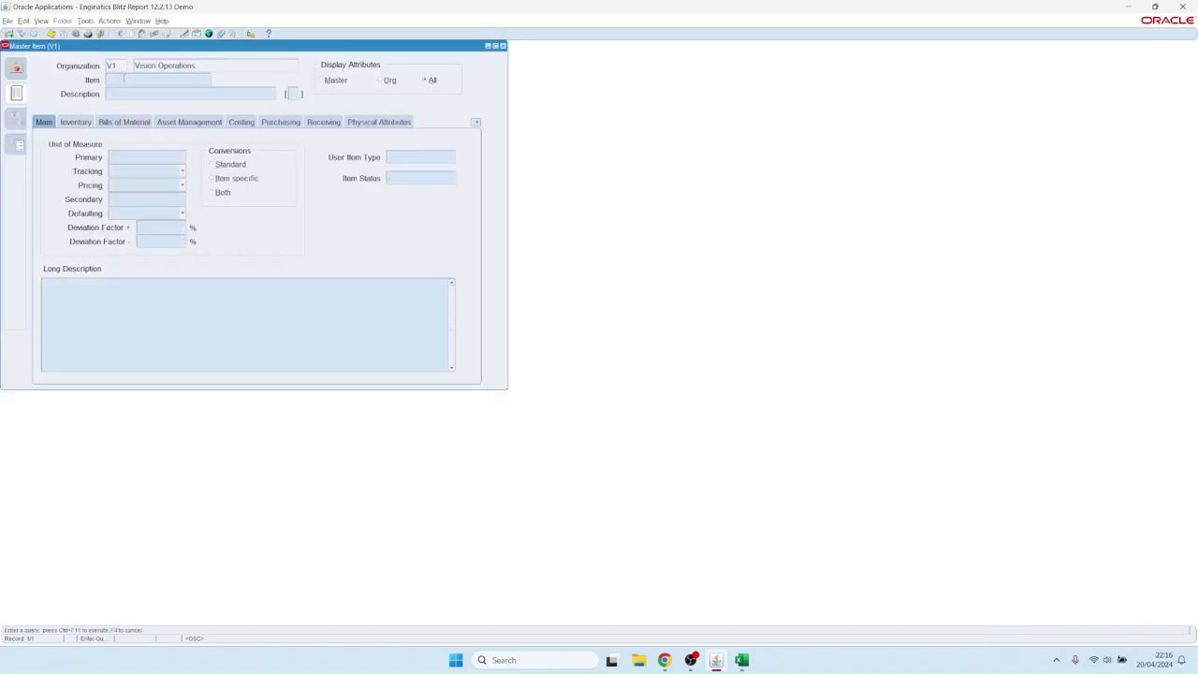
pyautogui.hotkey('ctrl', 'v')
pyautogui.hotkey('ctrl', 'F11')
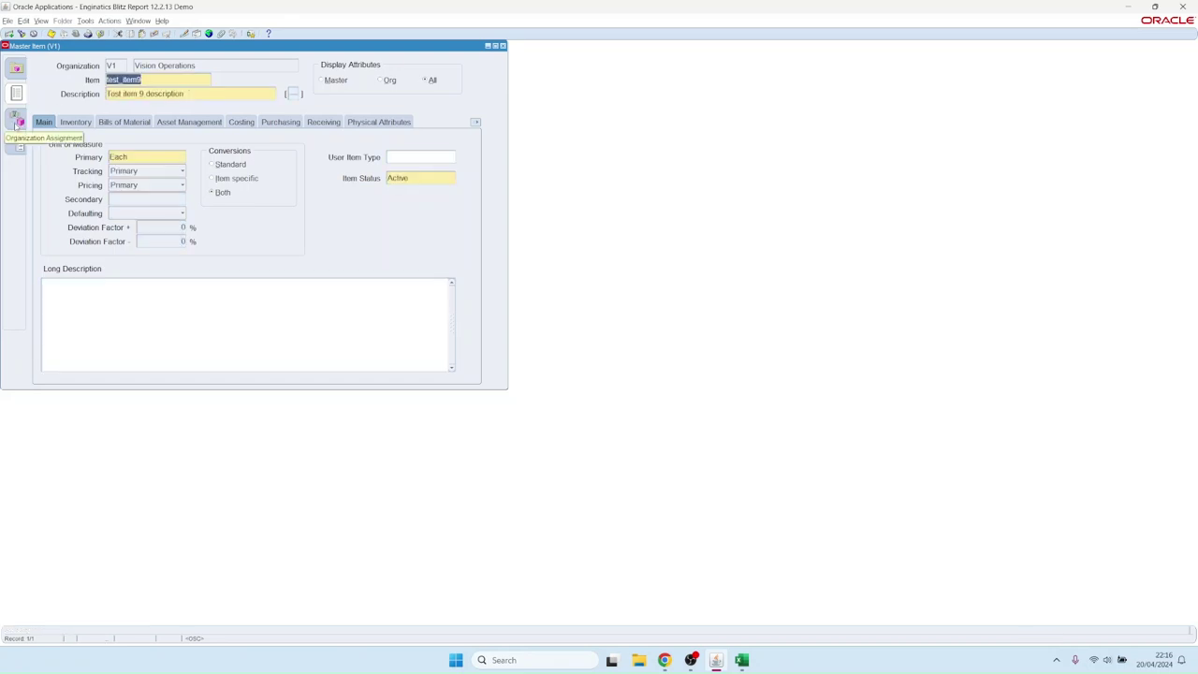
# - Examine the organization assignments of test_item9, including Seattle Manufacturing, and close the Master Item form
pyautogui.click(16, 122)
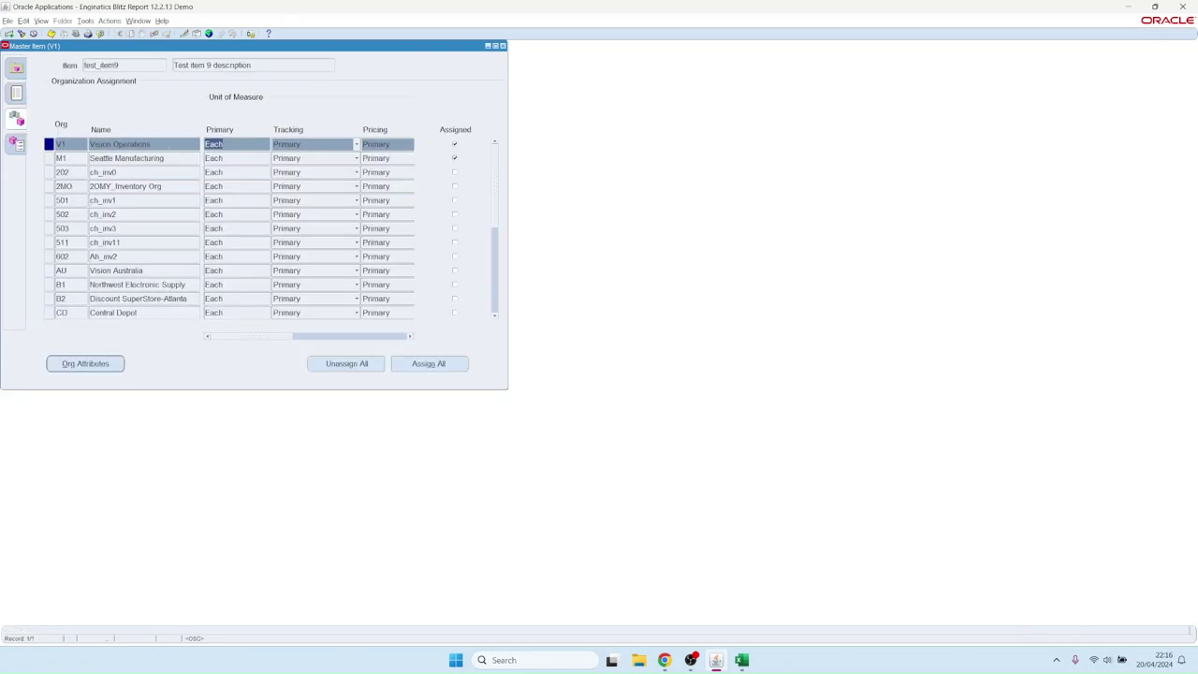
pyautogui.click(131, 157)
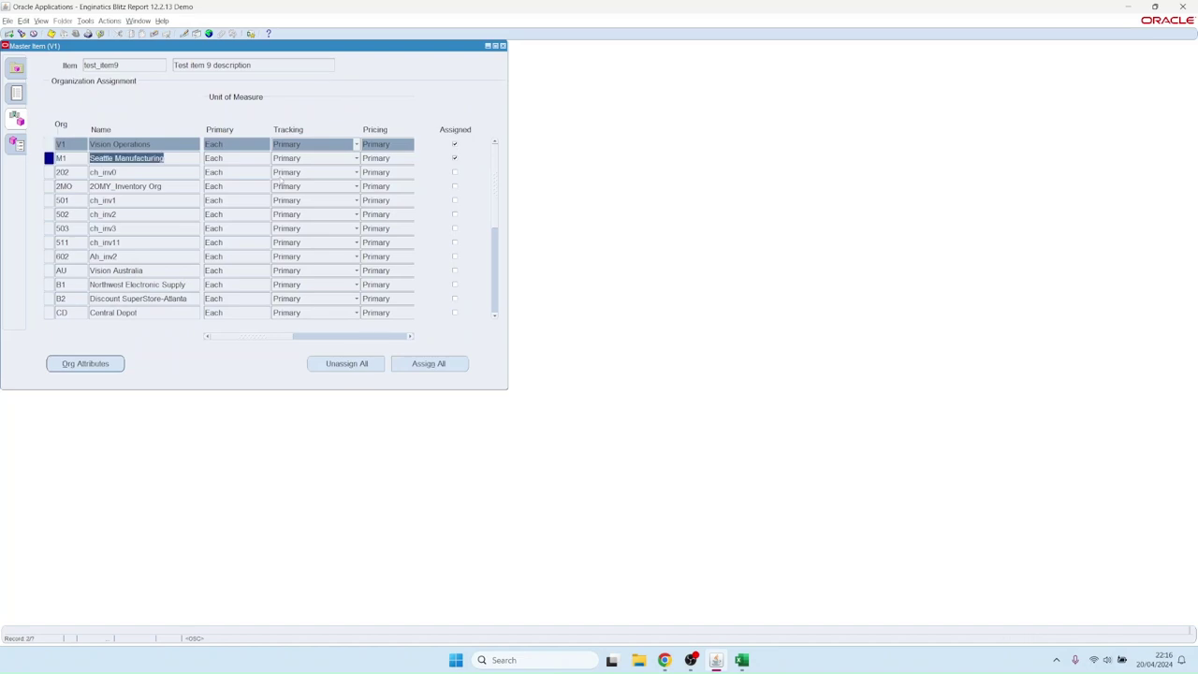
pyautogui.click(503, 45)
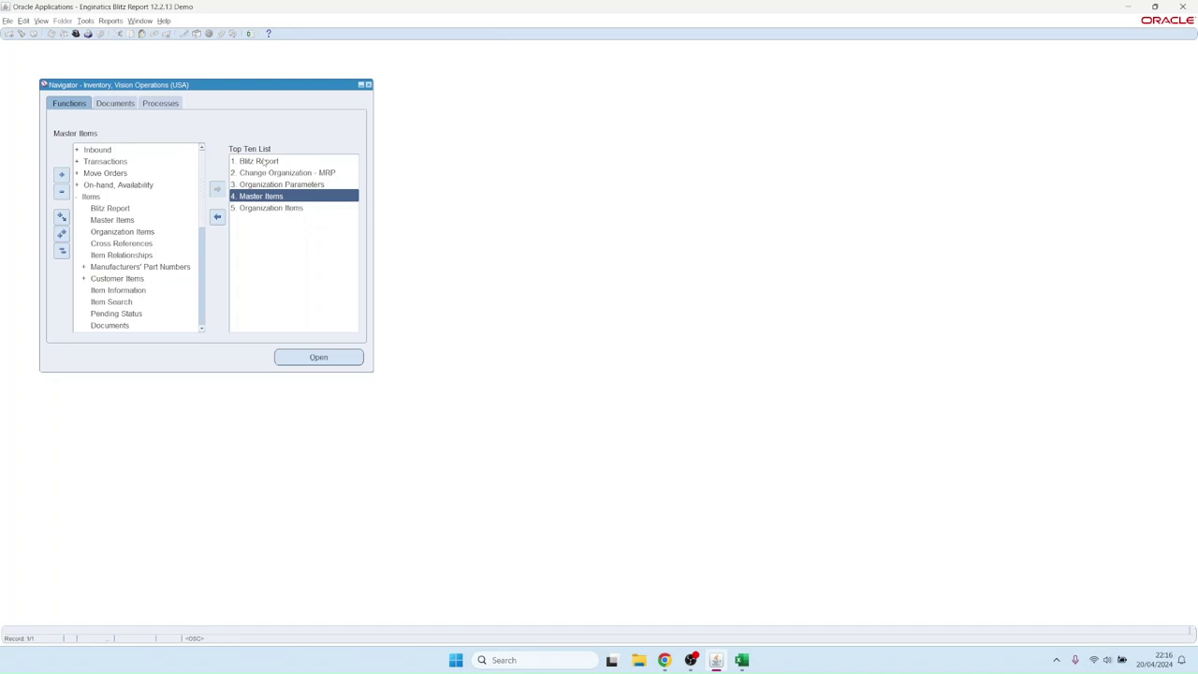
# - Reopen Blitz Report for INV Item Upload with Upload Mode Create, Update and 10 item import workers
pyautogui.click(265, 161)
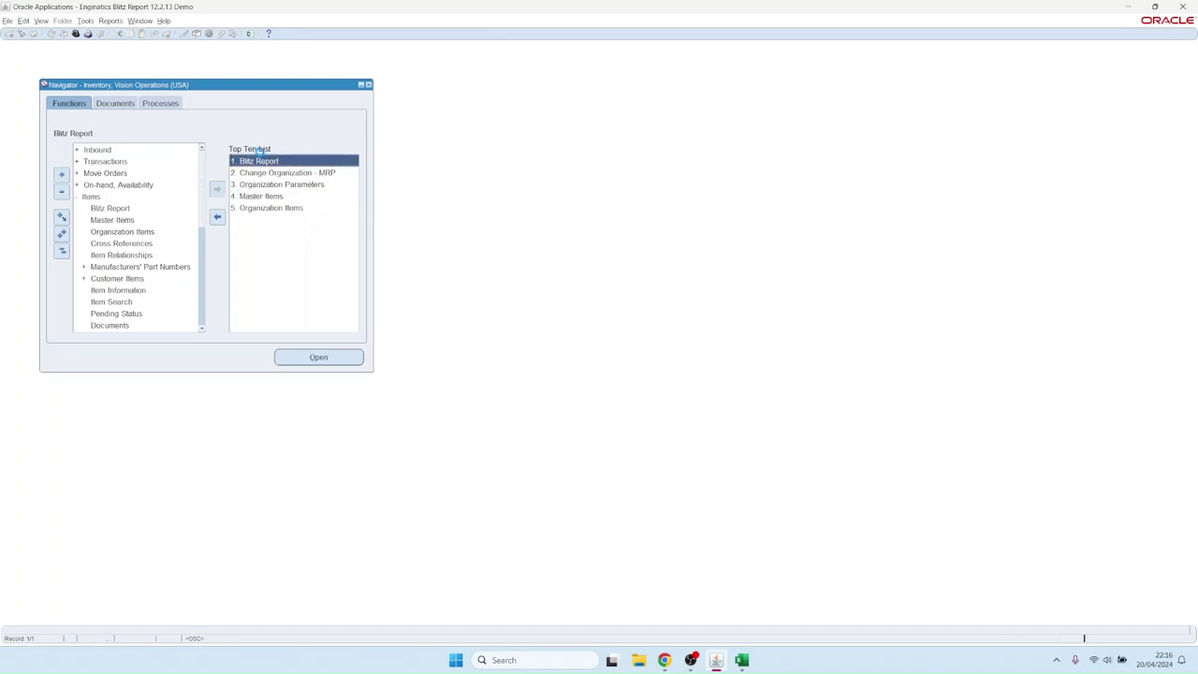
pyautogui.doubleClick(260, 160)
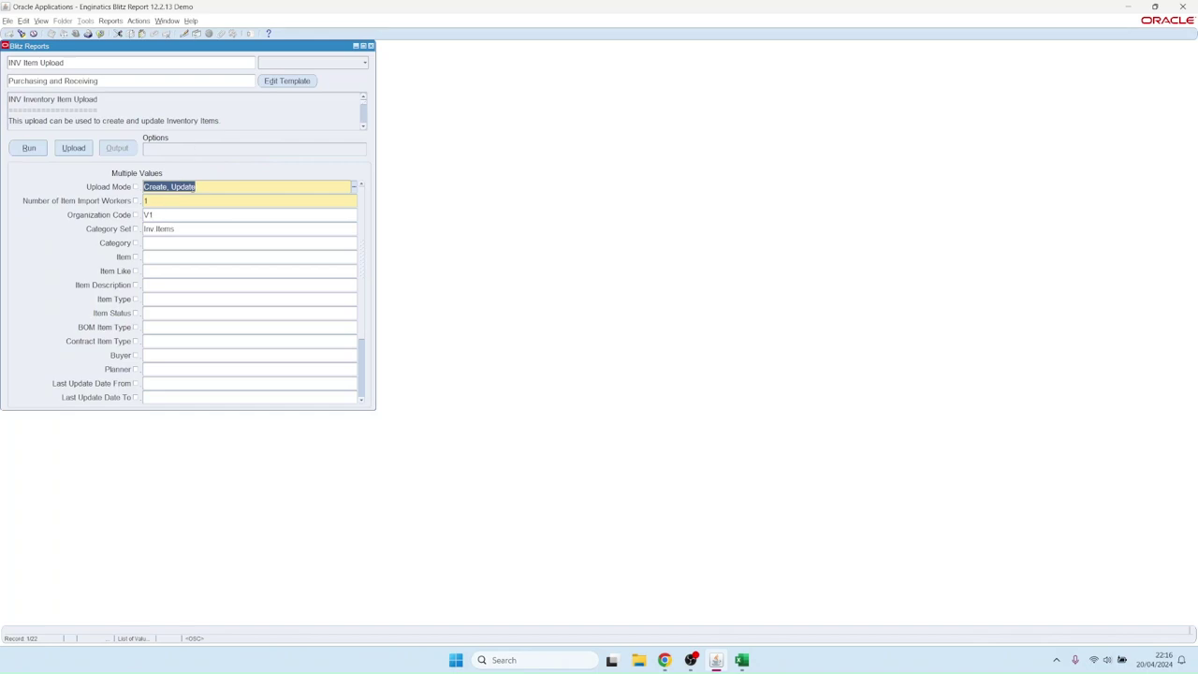
pyautogui.click(193, 186)
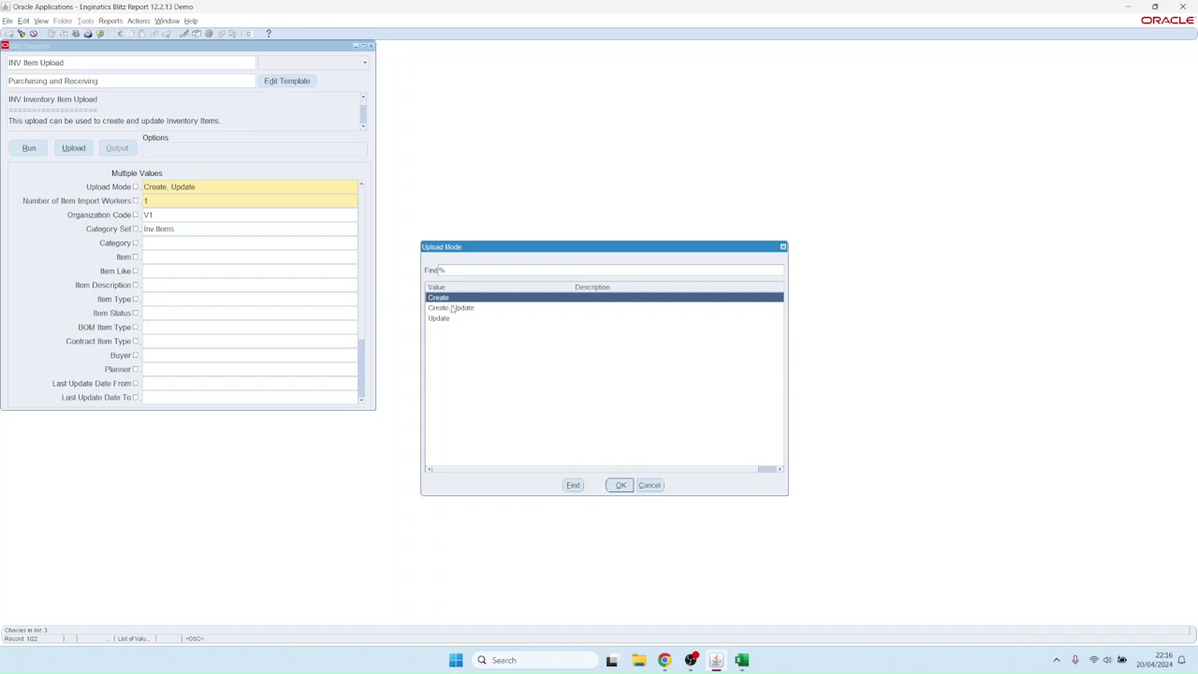
pyautogui.doubleClick(452, 308)
pyautogui.click(161, 201)
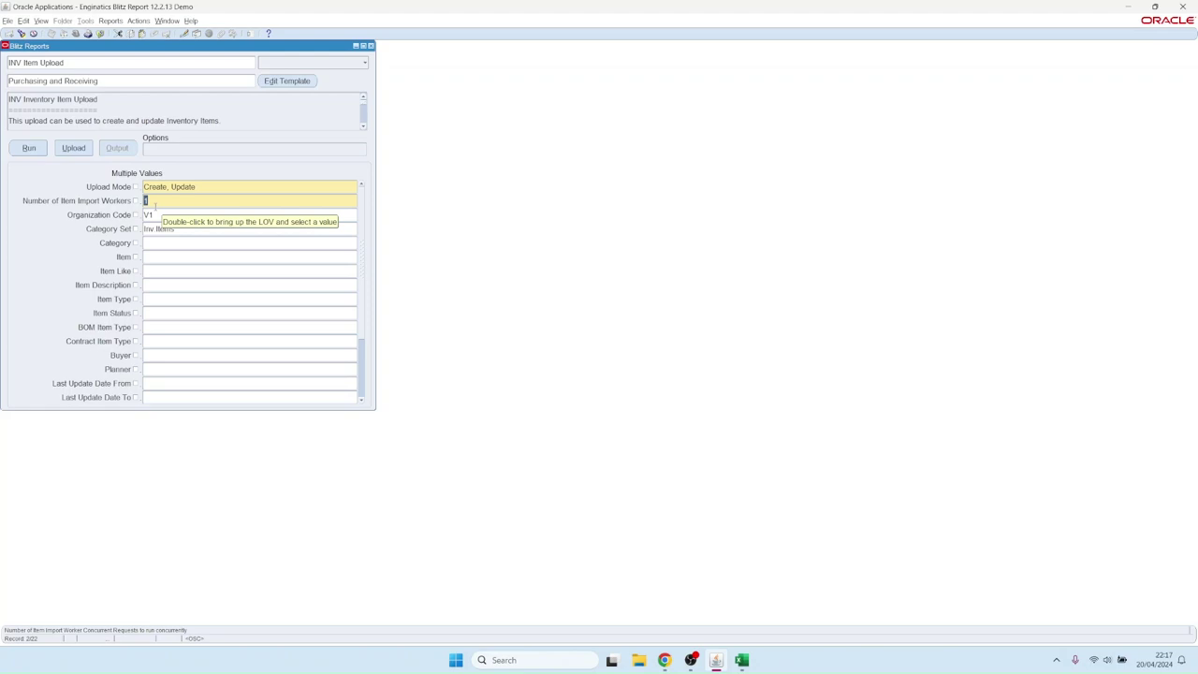
pyautogui.click(156, 204)
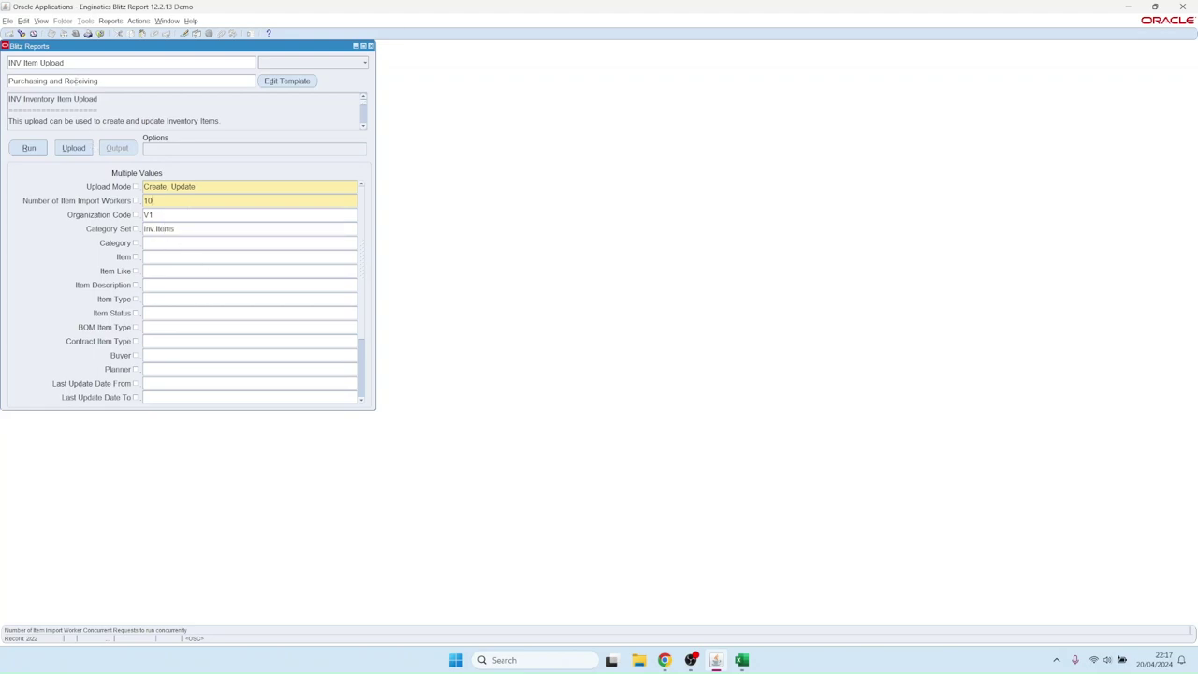
# - Enter the buyer's name in the Buyer parameter and run the report to generate the upload sheet
pyautogui.click(169, 355)
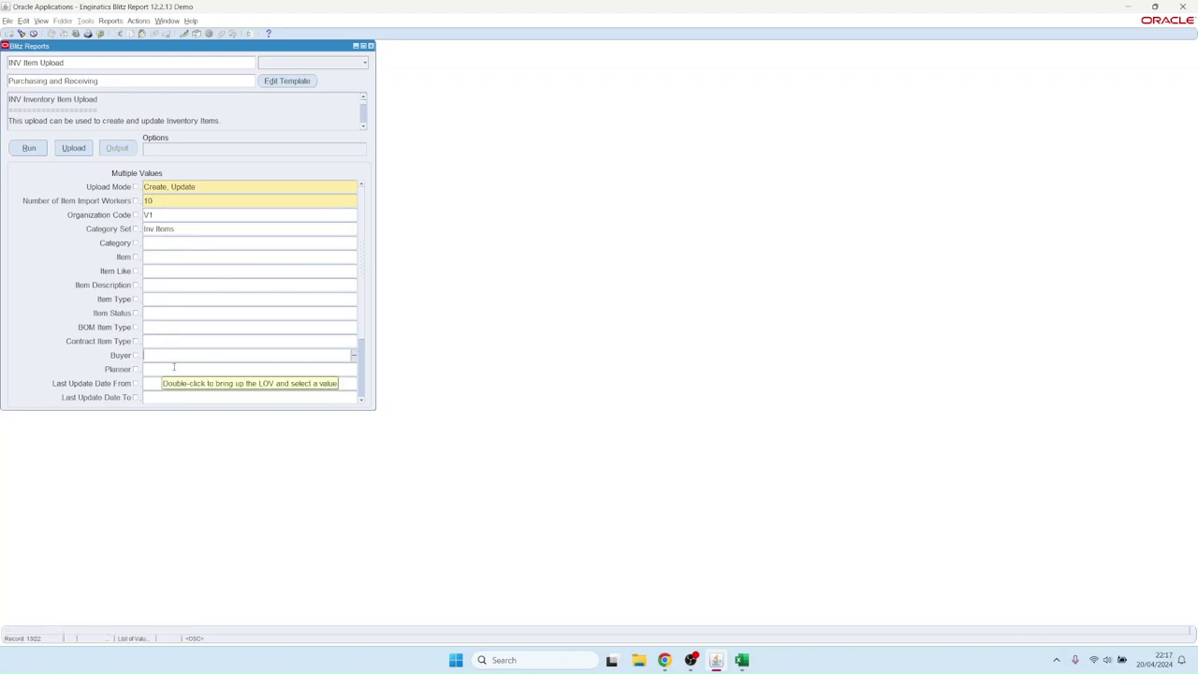
pyautogui.write('Fo')
pyautogui.press('Tab')
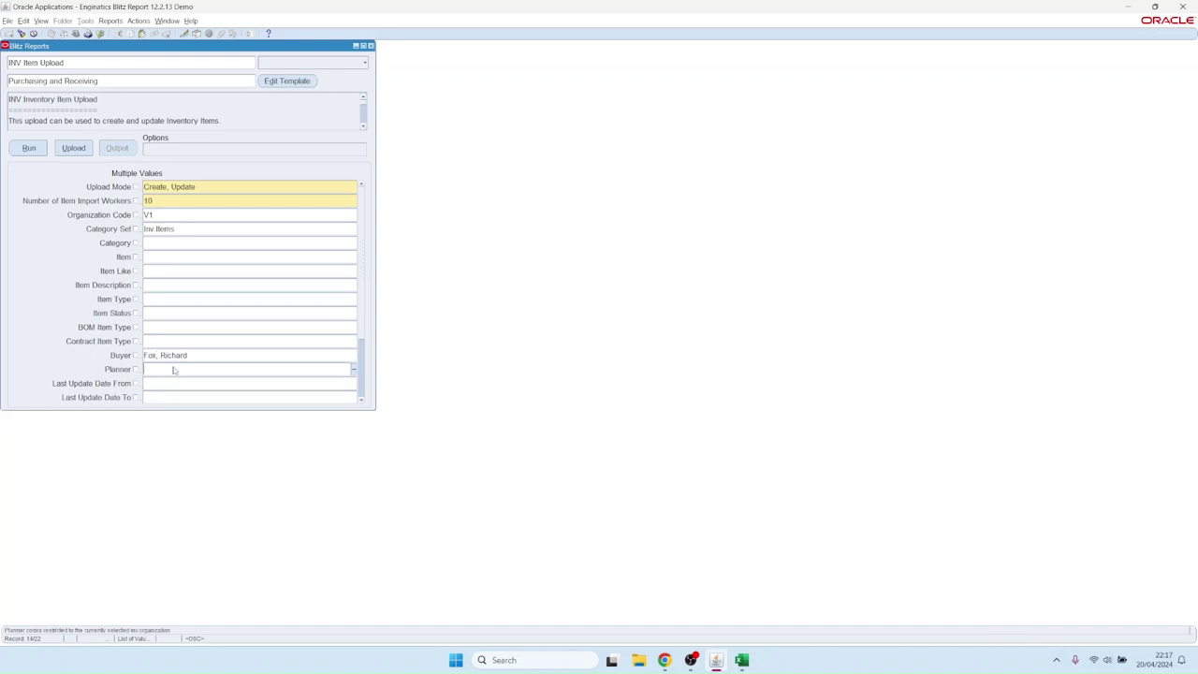
pyautogui.click(42, 152)
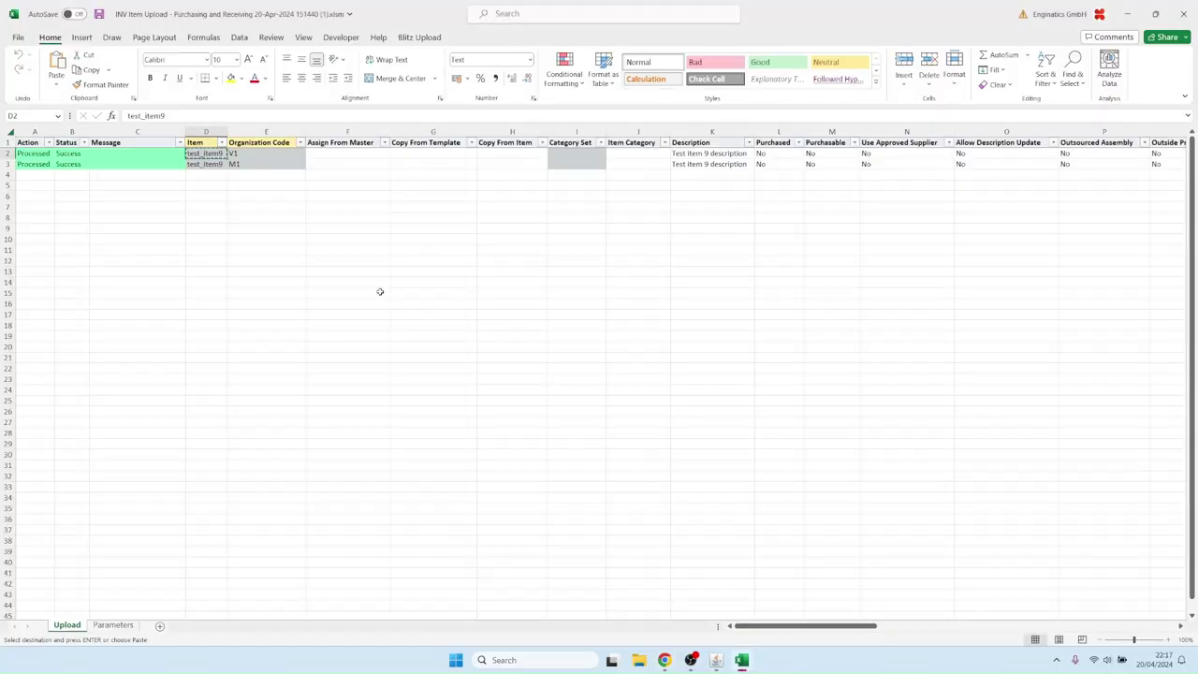
pyautogui.click(356, 260)
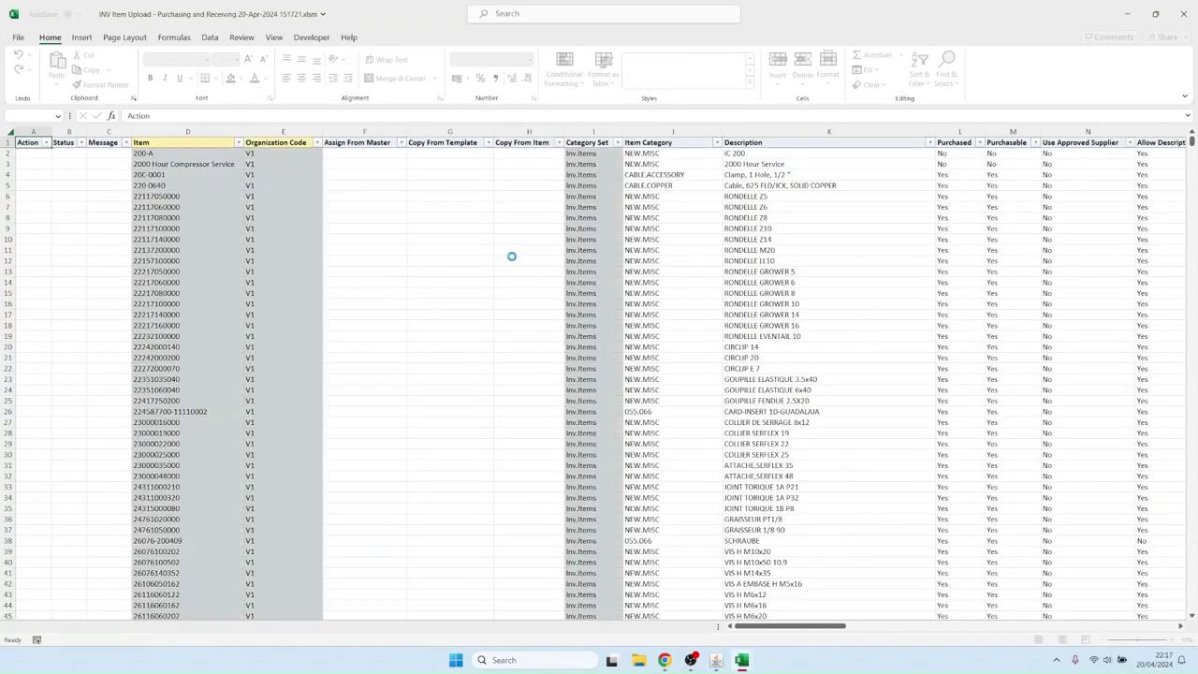
# - Examine the list of downloaded V1 items down to the last row of the upload sheet
pyautogui.click(233, 227)
pyautogui.scroll(-20, 233, 281)
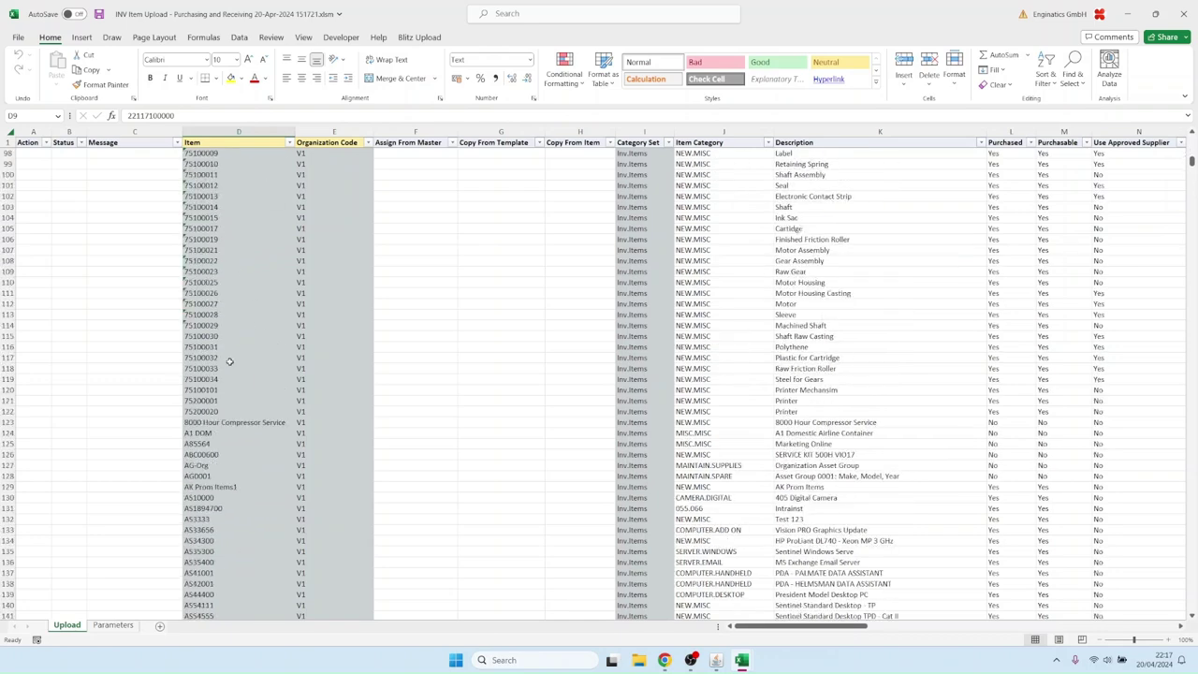
pyautogui.click(229, 361)
pyautogui.hotkey('ctrl', 'Down')
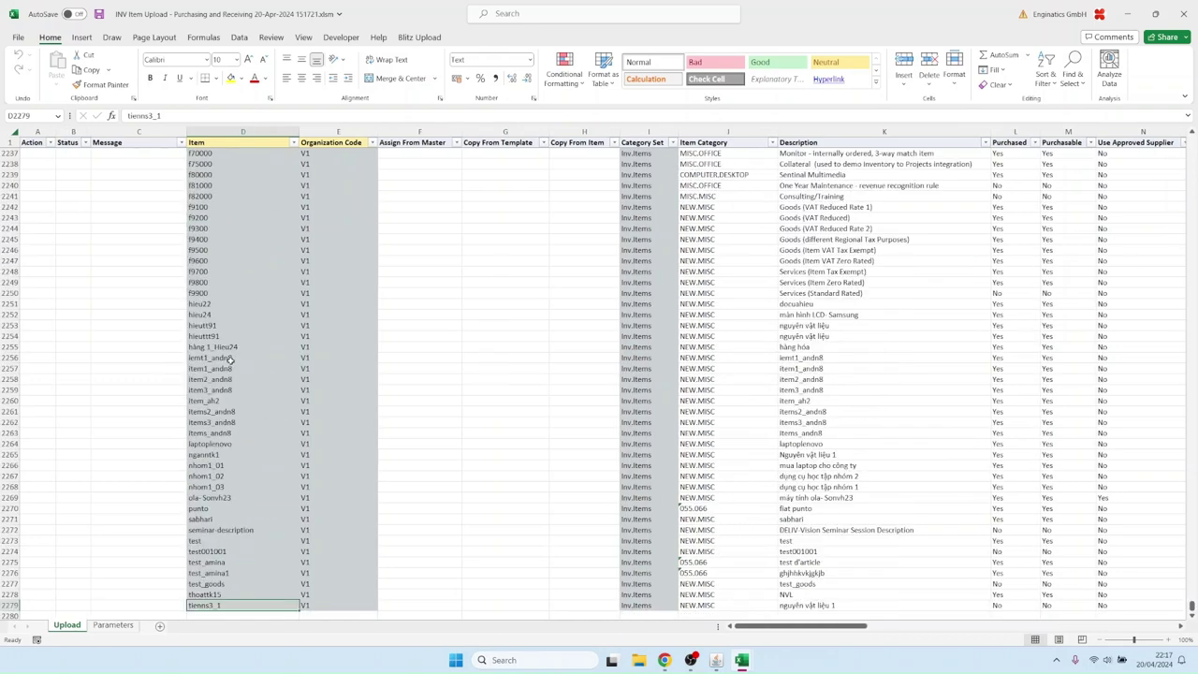
# - Replace the Default Buyer of the first item row with another buyer's name
pyautogui.hotkey('ctrl', 'Home')
pyautogui.press('Right')
pyautogui.press('Right')
pyautogui.press('Right')
pyautogui.press('Right')
pyautogui.press('Right')
pyautogui.press('Right')
pyautogui.press('Right')
pyautogui.press('Right')
pyautogui.press('Right')
pyautogui.press('Right')
pyautogui.press('Right')
pyautogui.press('Right')
pyautogui.press('Right')
pyautogui.press('Right')
pyautogui.press('Right')
pyautogui.press('Right')
pyautogui.press('Right')
pyautogui.press('Right')
pyautogui.press('Right')
pyautogui.press('Right')
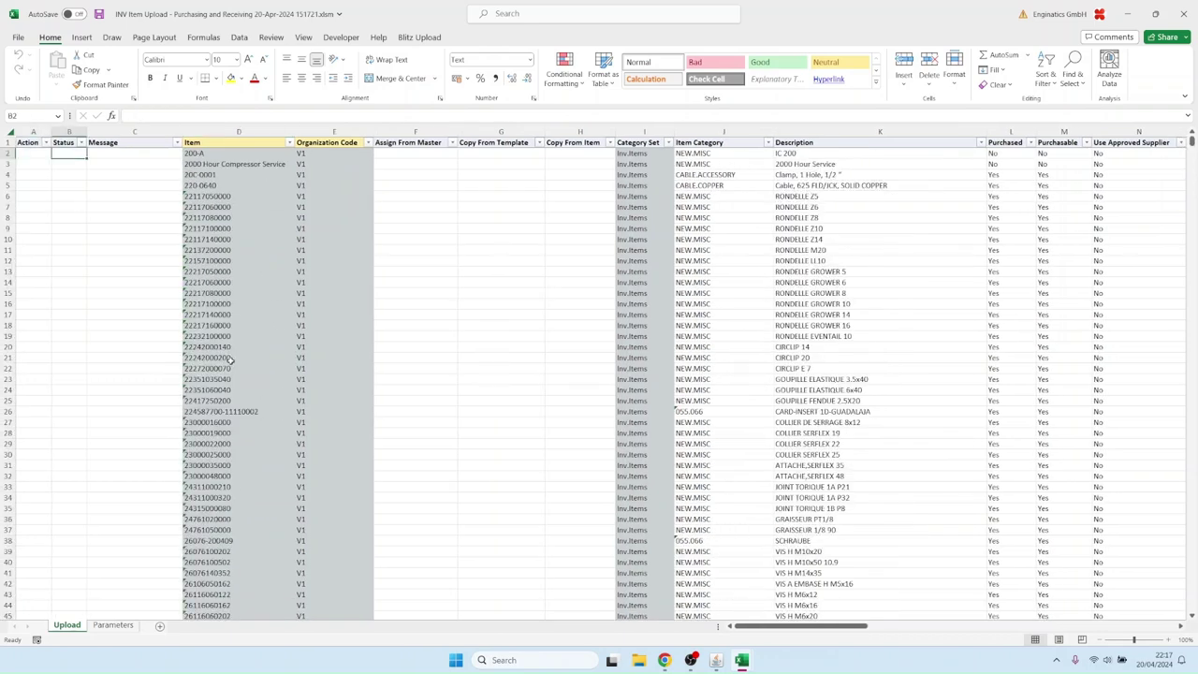
pyautogui.press('Right')
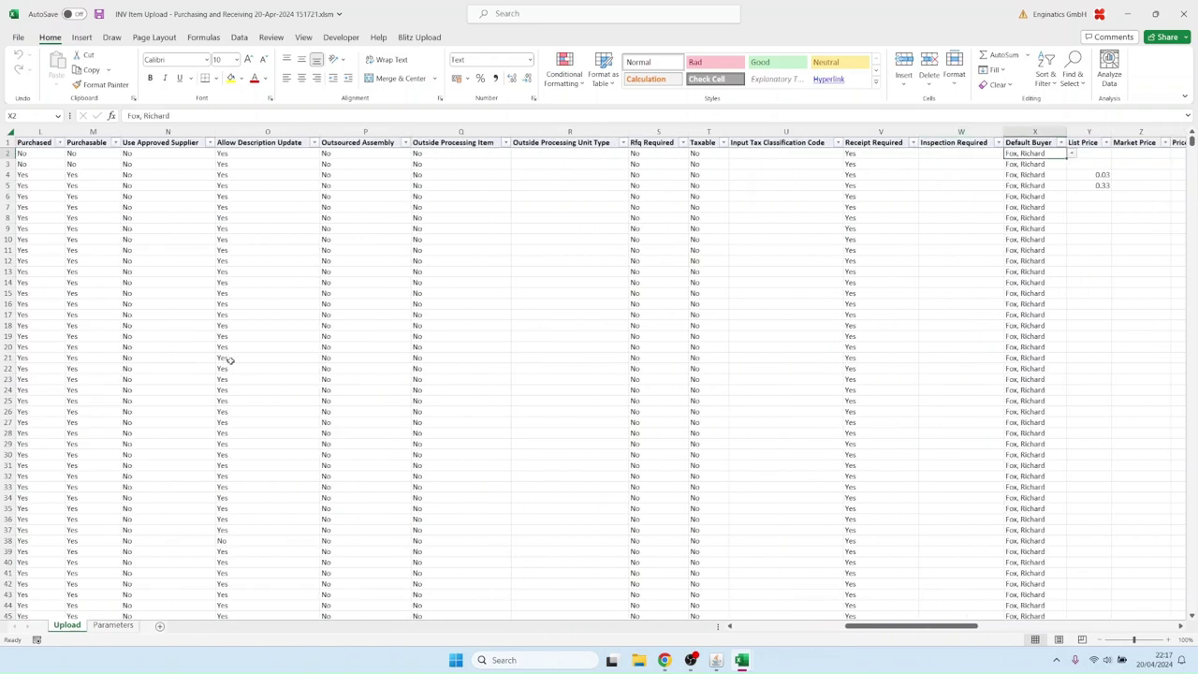
pyautogui.write('blo')
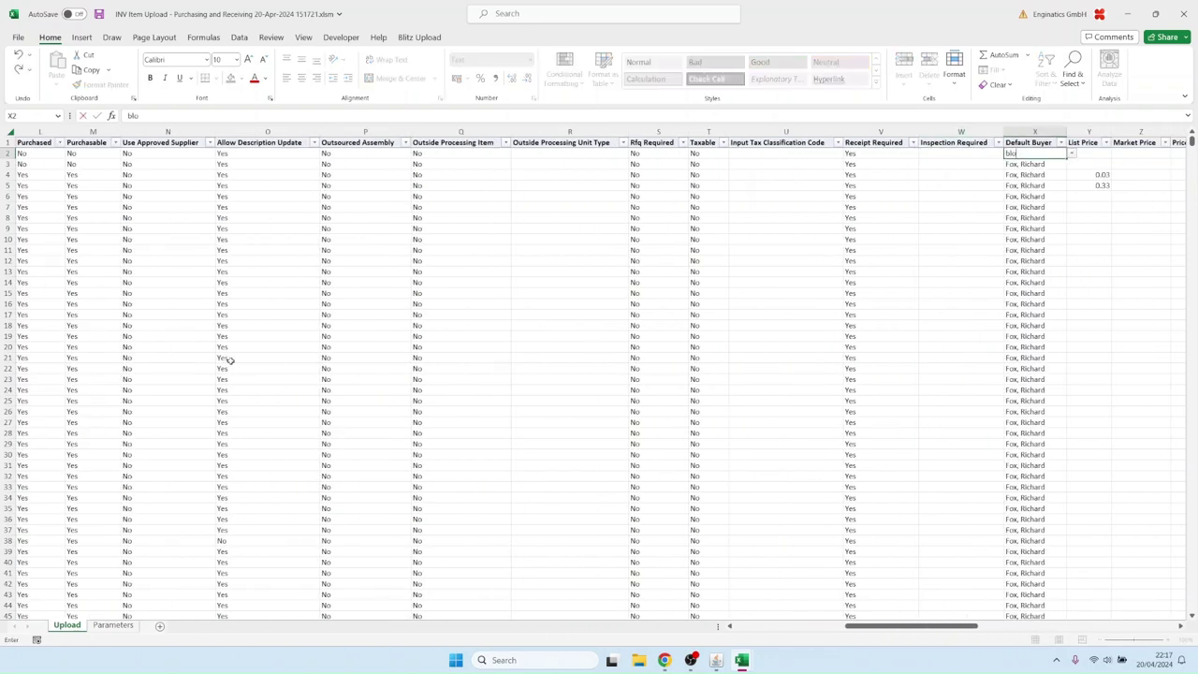
pyautogui.press('Right')
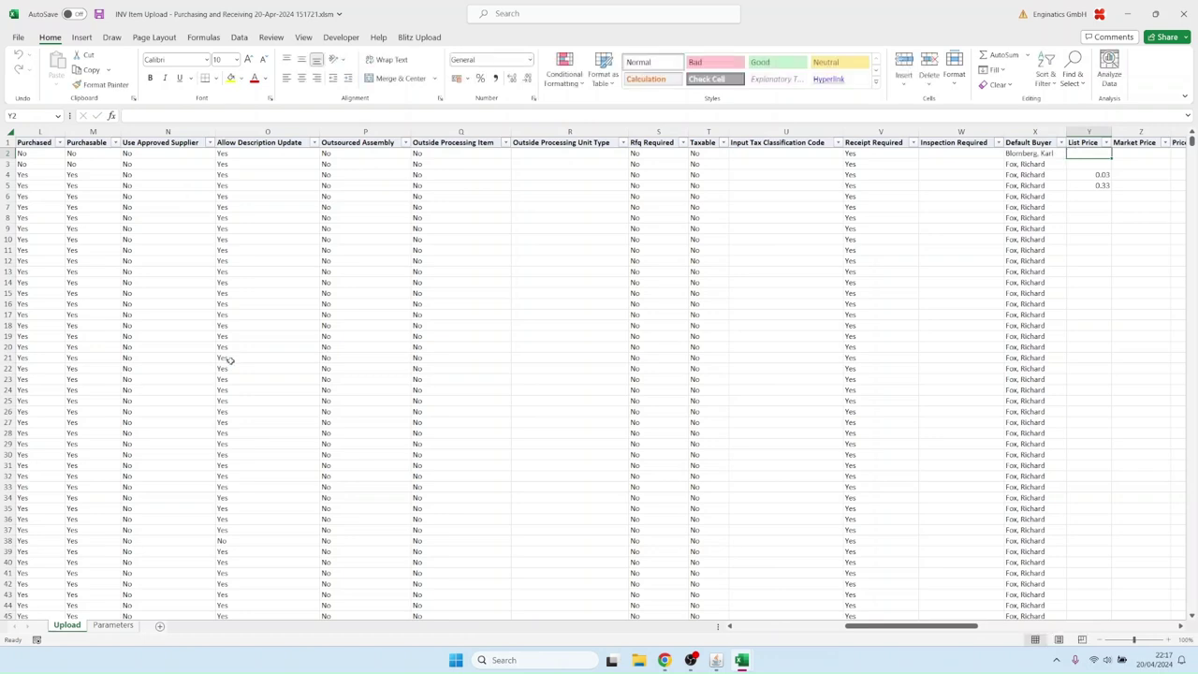
# - Copy the new default buyer to all item rows down to the last one and save the workbook
pyautogui.press('Left')
pyautogui.hotkey('ctrl', 'c')
pyautogui.hotkey('ctrl', 'shift', 'Down')
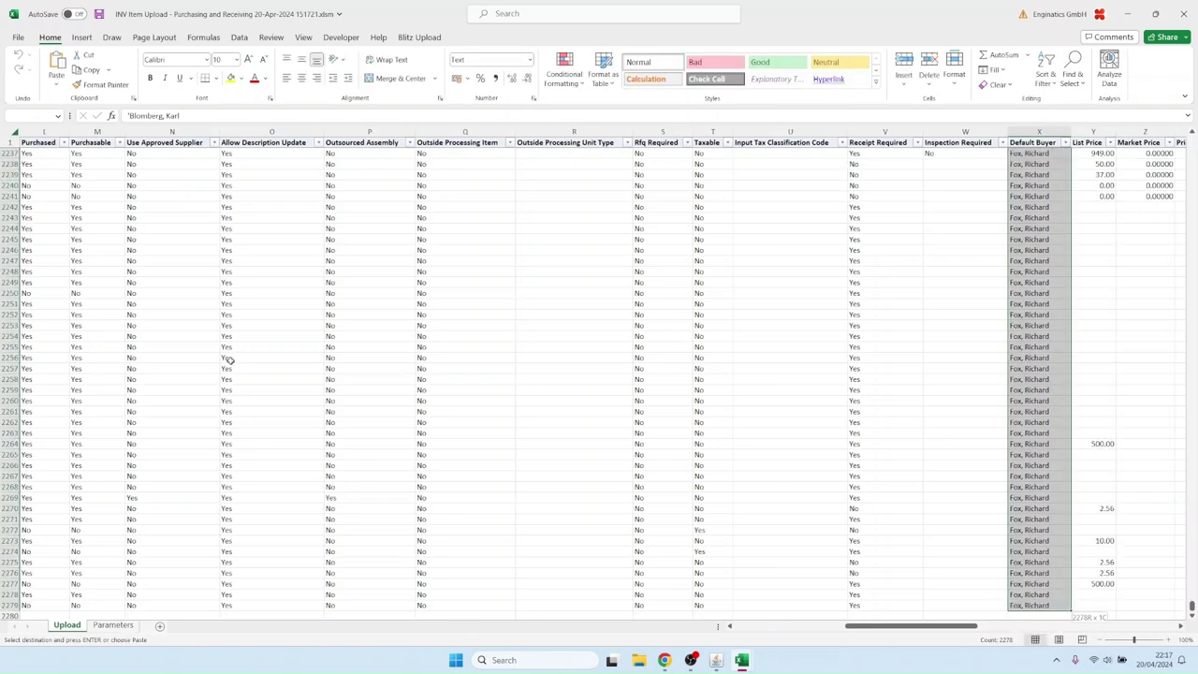
pyautogui.hotkey('ctrl', 'v')
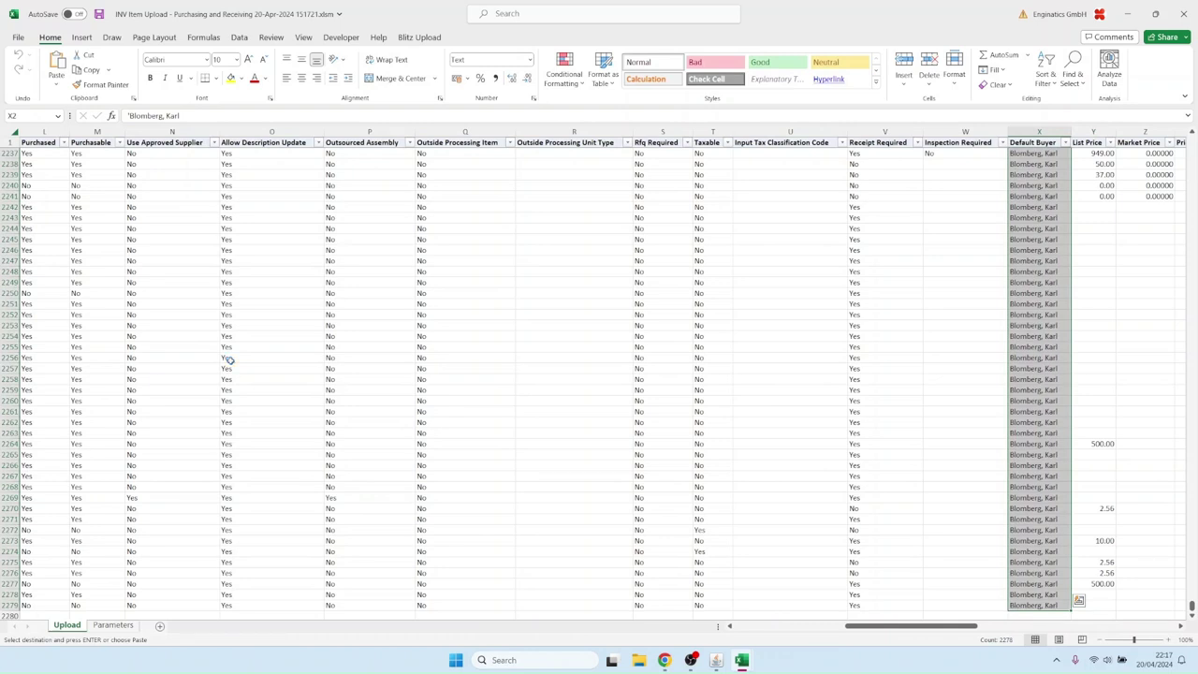
pyautogui.hotkey('ctrl', 'Home')
pyautogui.click(99, 14)
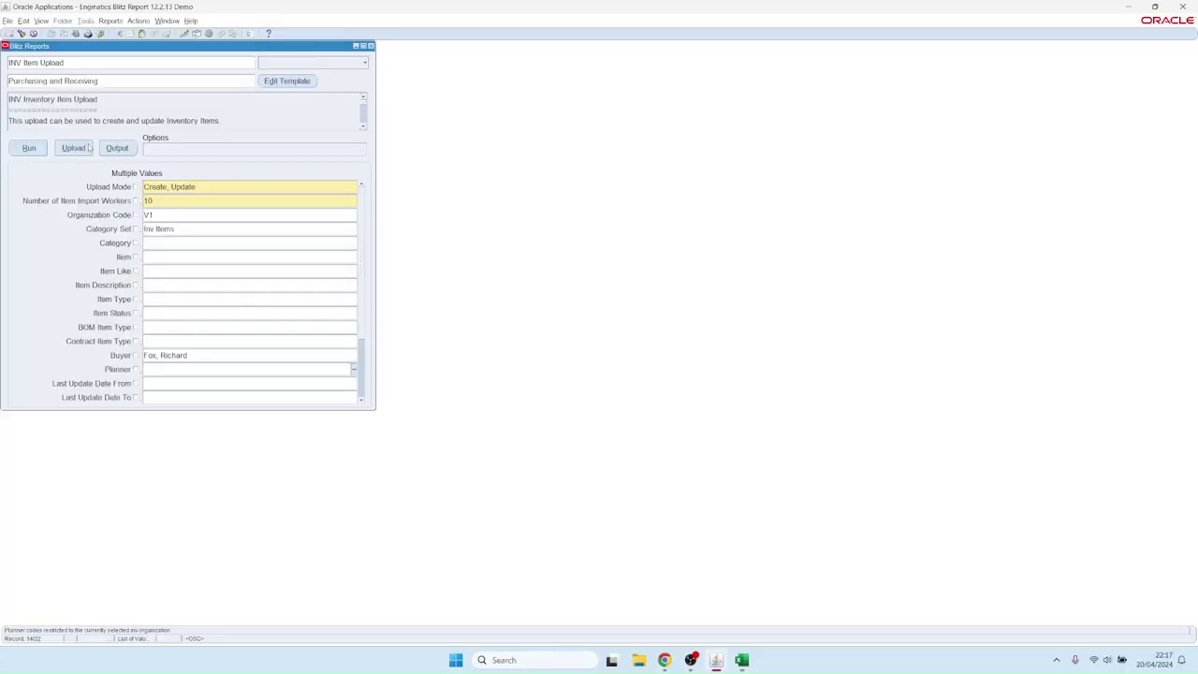
# - Upload INV Item Upload - Purchasing and Receiving 20-Apr-2024 151721.xlsm through Blitz Report in Oracle Applications and start processing it
pyautogui.click(89, 147)
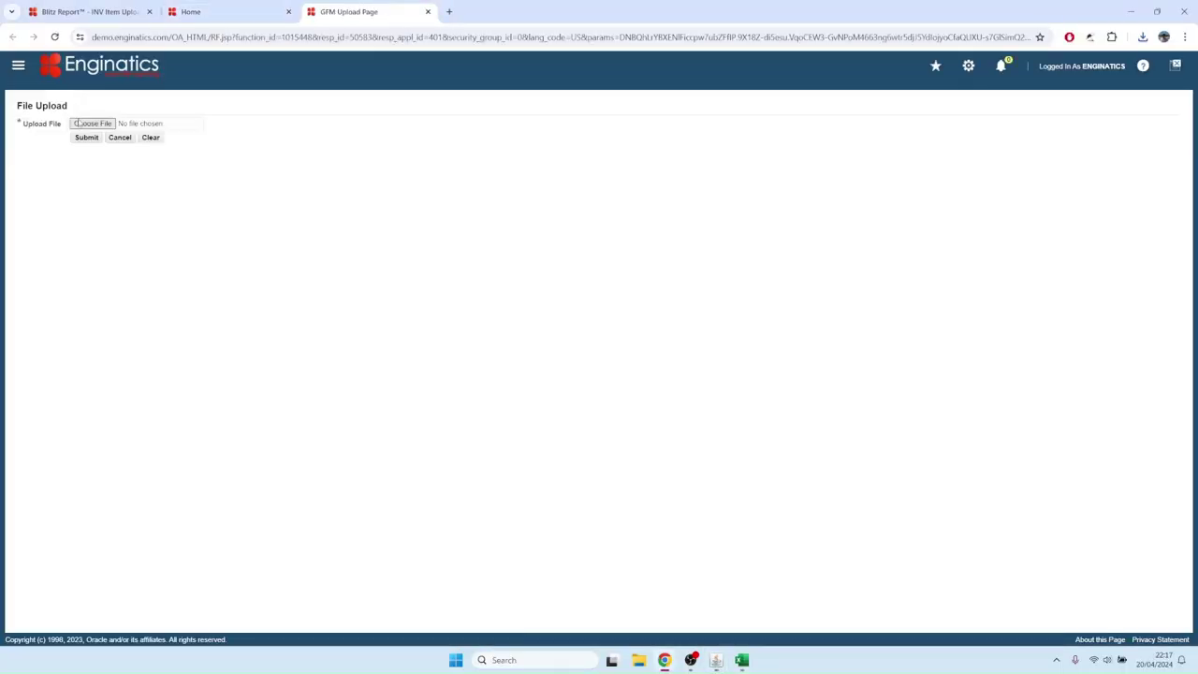
pyautogui.click(113, 123)
pyautogui.click(309, 93)
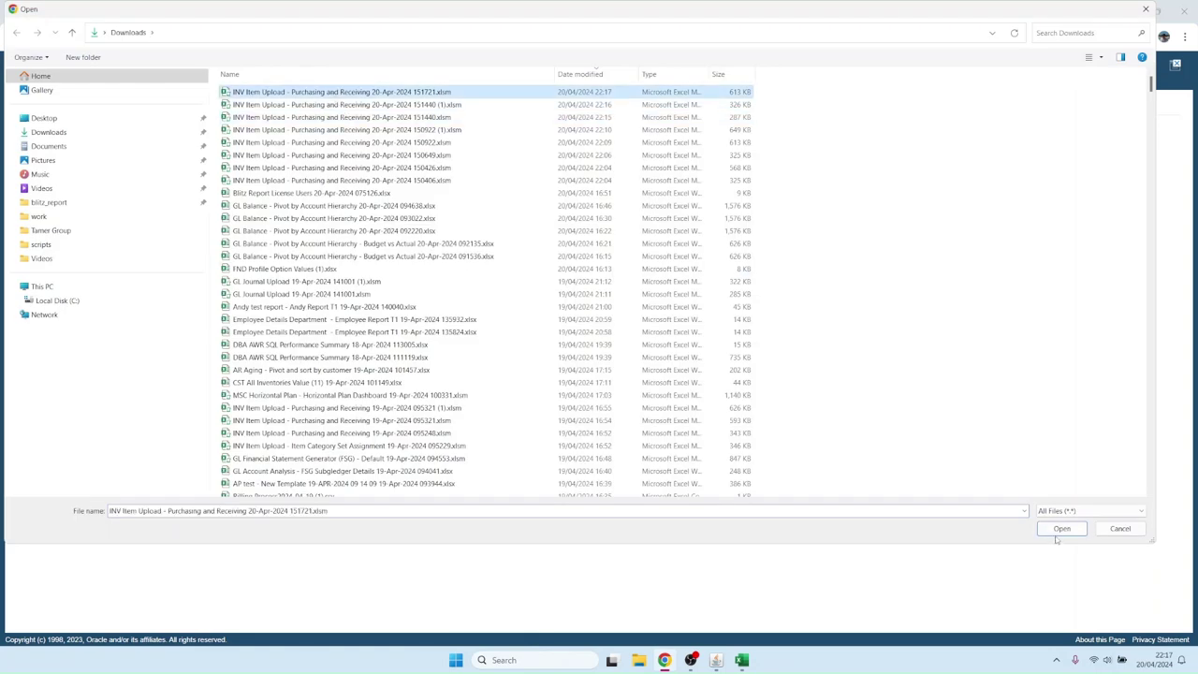
pyautogui.click(1060, 530)
pyautogui.click(86, 138)
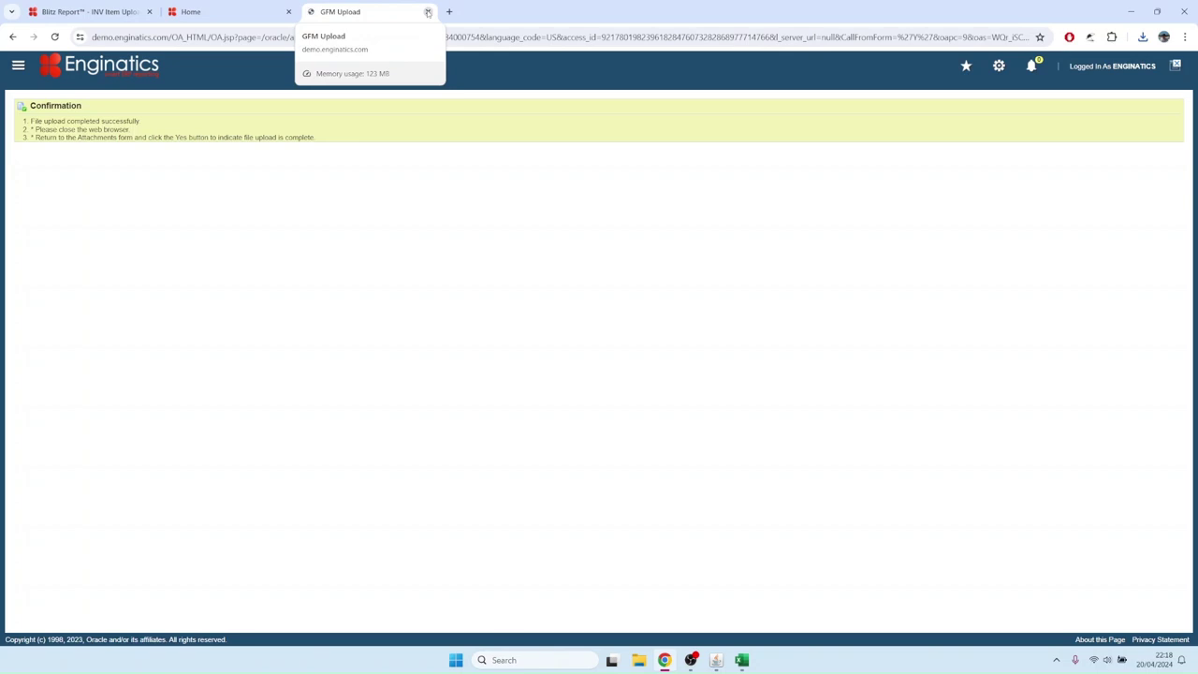
pyautogui.click(428, 11)
pyautogui.click(716, 659)
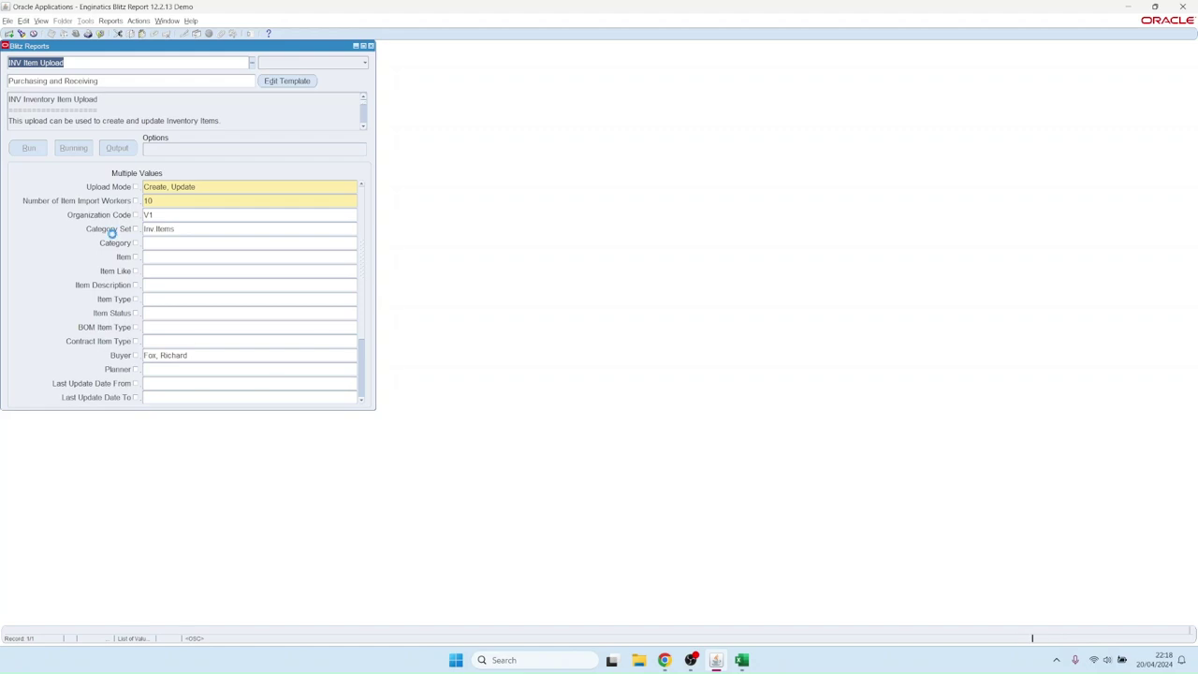
pyautogui.click(160, 202)
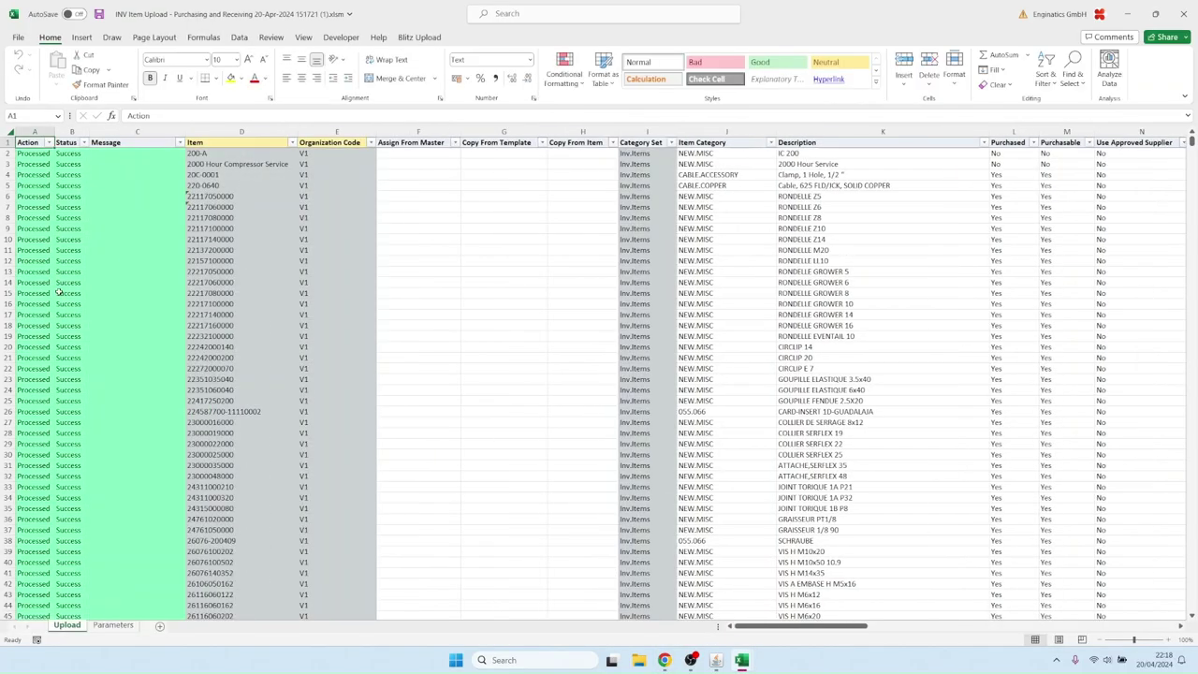
# - Examine the action and status of the item rows in the upload result sheet
pyautogui.moveTo(113, 229); pyautogui.dragTo(131, 422)
pyautogui.click(222, 322)
pyautogui.scroll(-14, 229, 319)
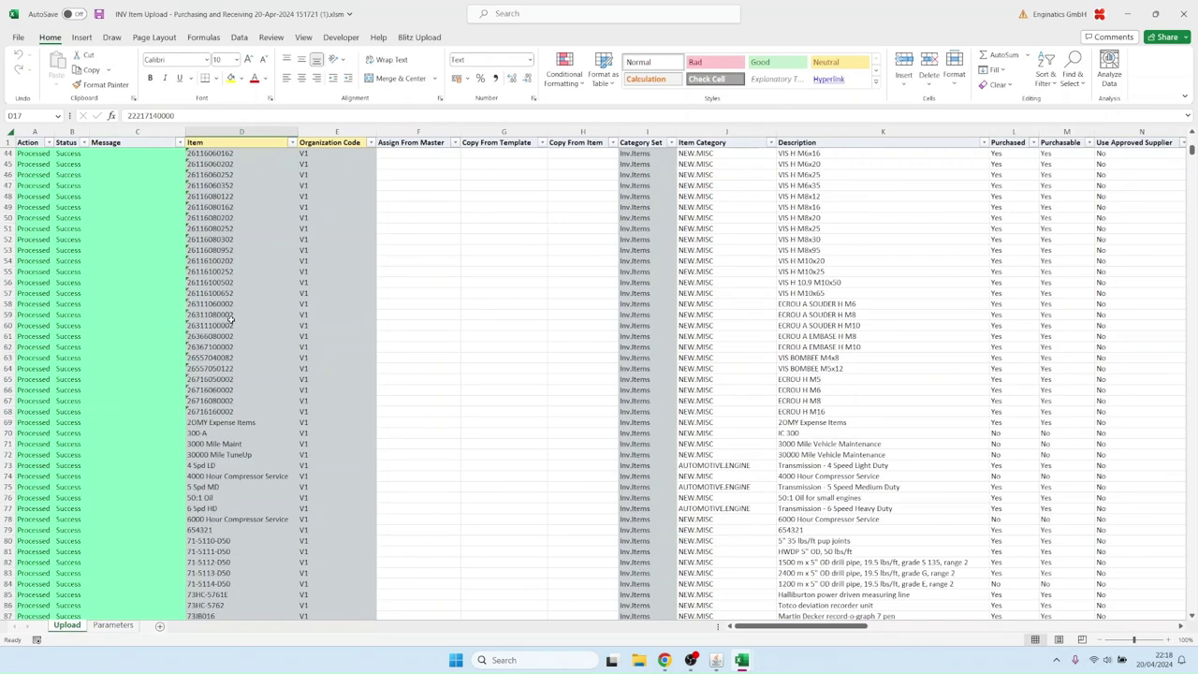
pyautogui.scroll(-12, 229, 319)
pyautogui.scroll(12, 229, 319)
pyautogui.click(234, 293)
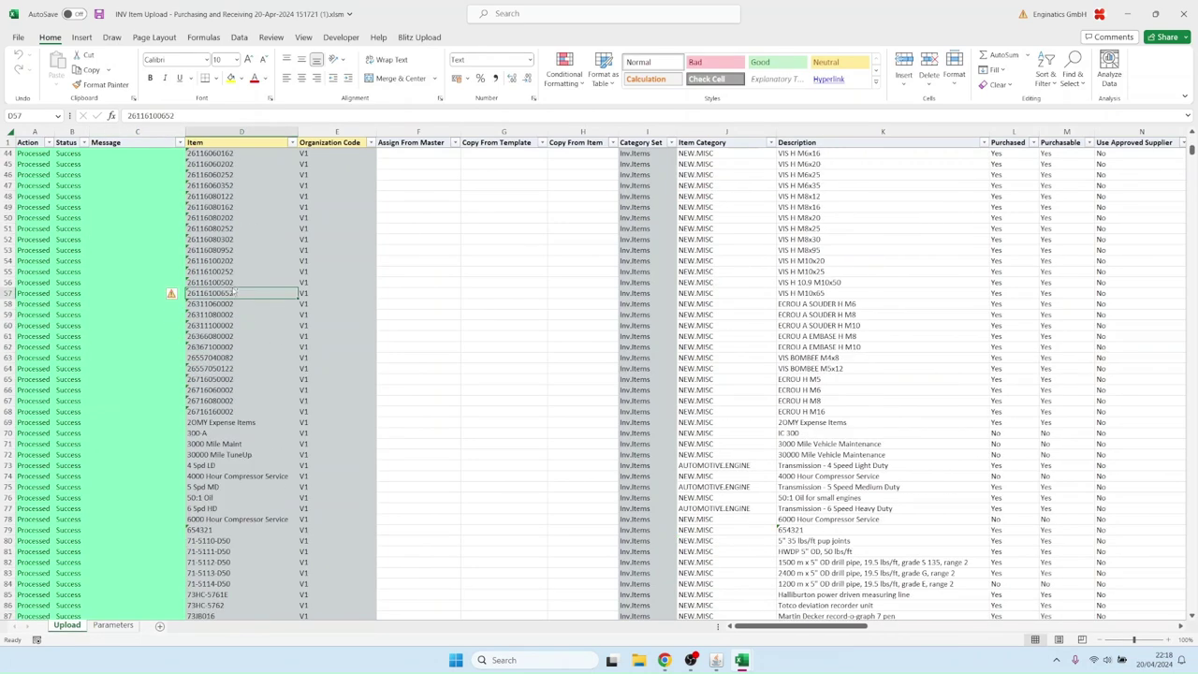
pyautogui.click(716, 659)
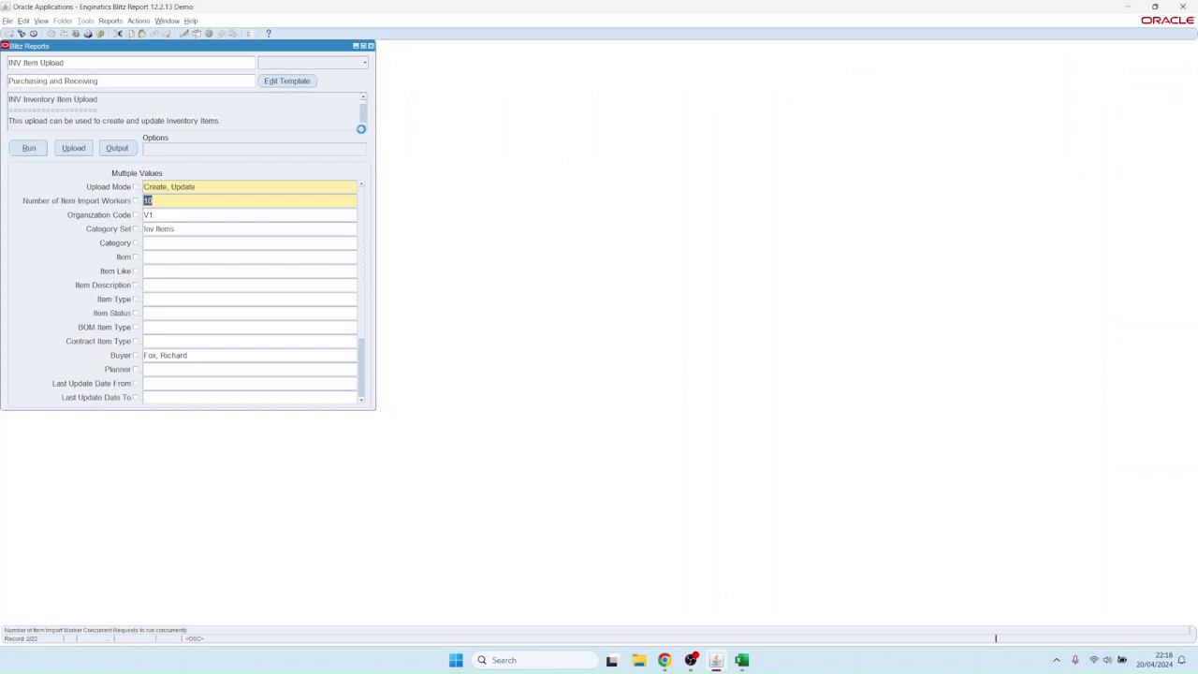
pyautogui.press('F4')
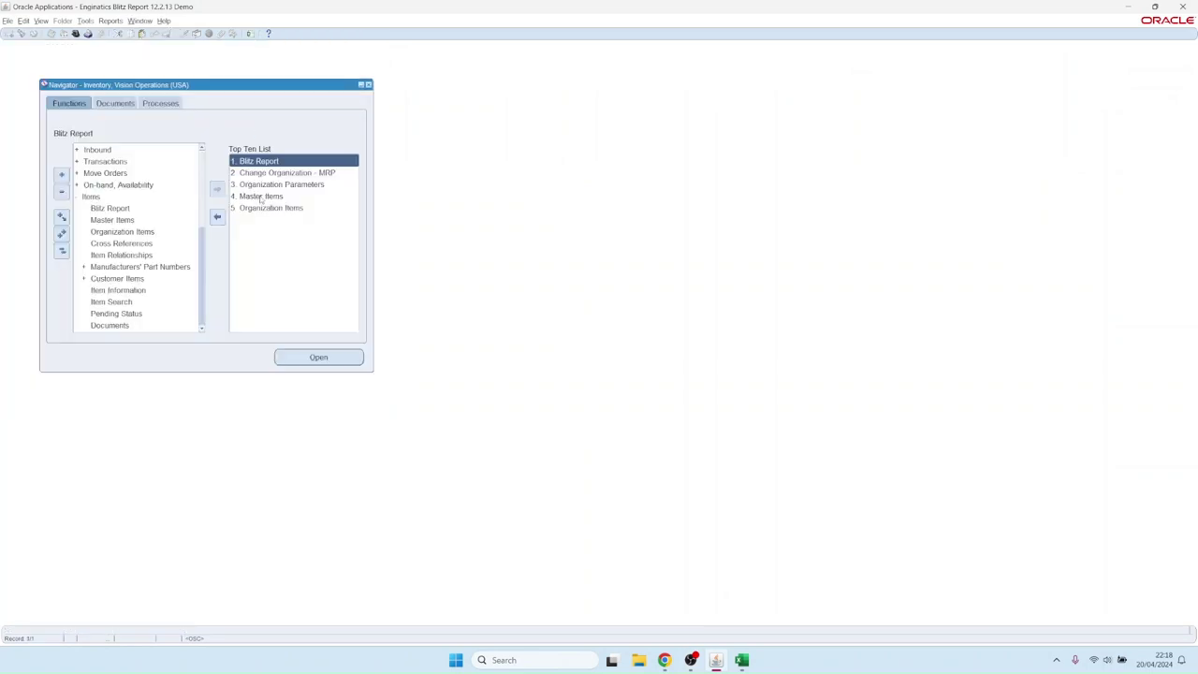
pyautogui.click(260, 197)
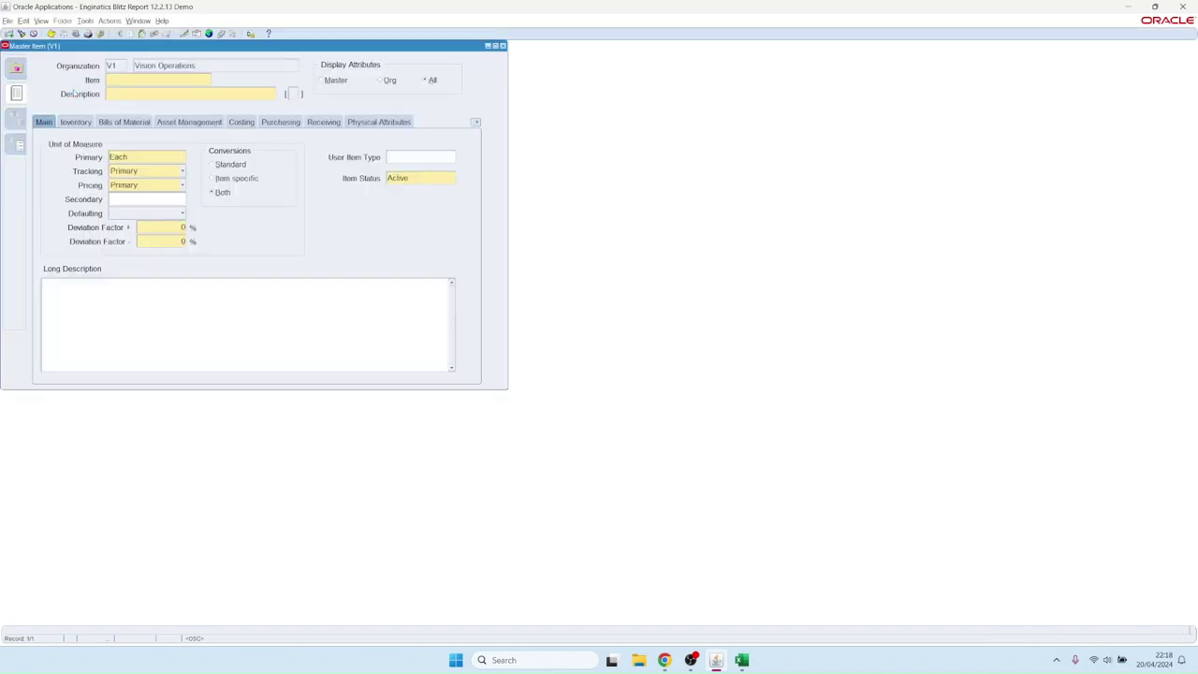
pyautogui.press('F11')
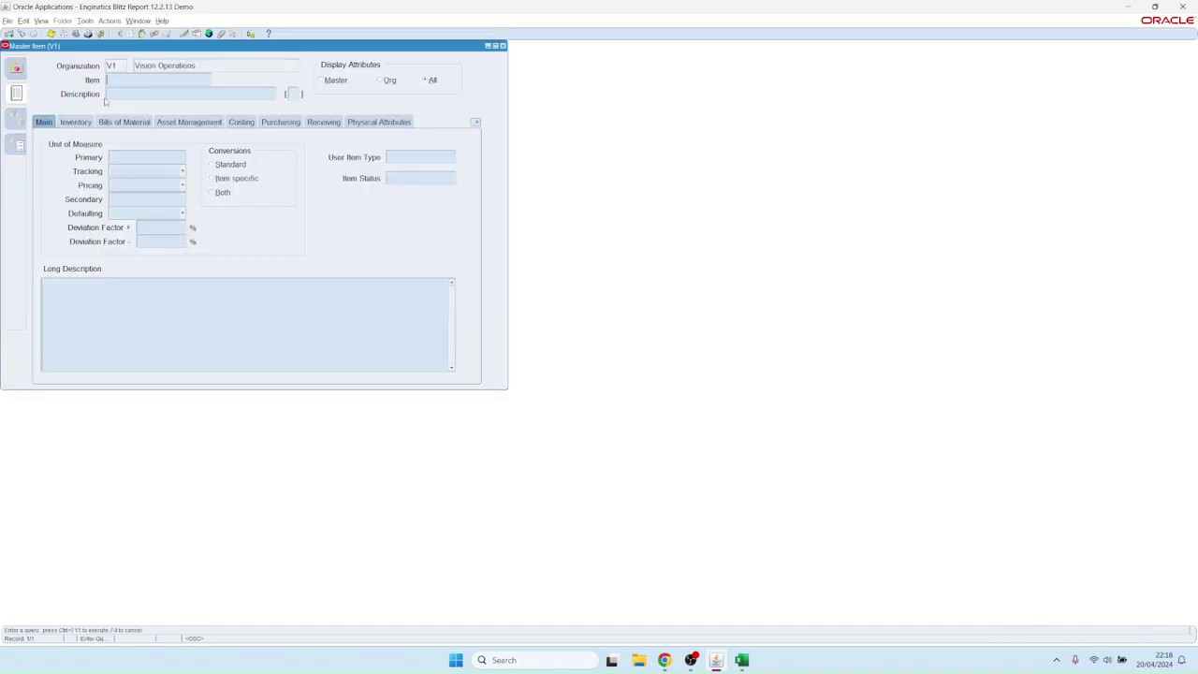
pyautogui.hotkey('ctrl', 'v')
pyautogui.hotkey('ctrl', 'F11')
pyautogui.click(281, 122)
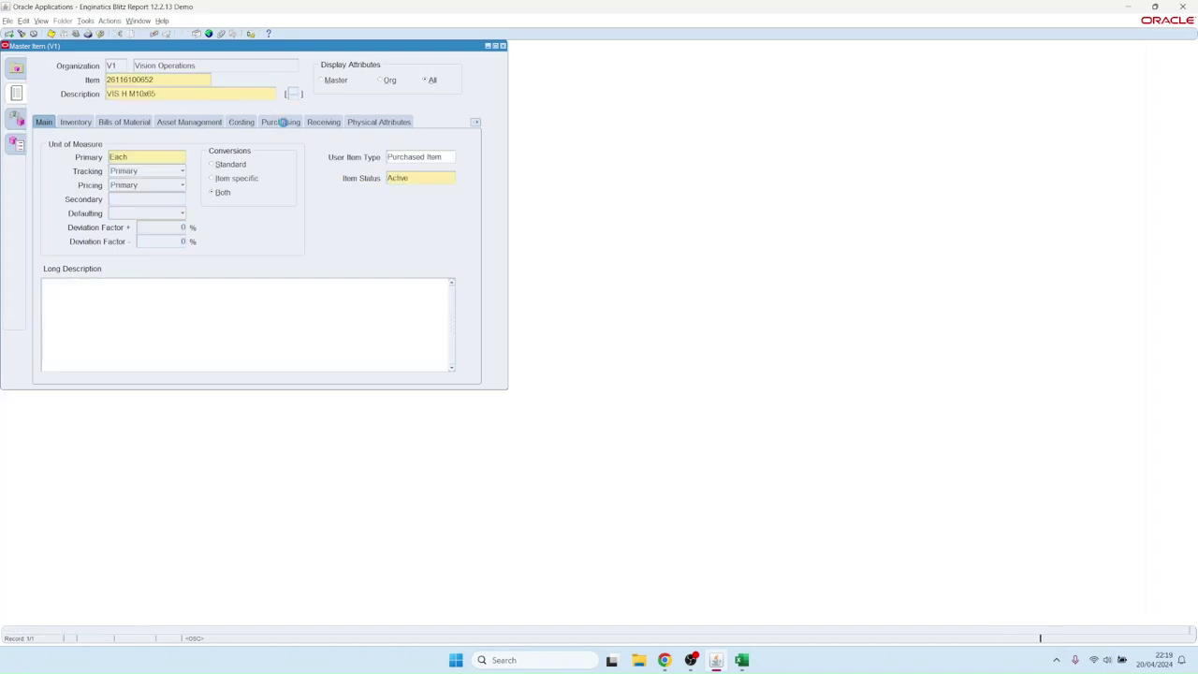
pyautogui.click(225, 241)
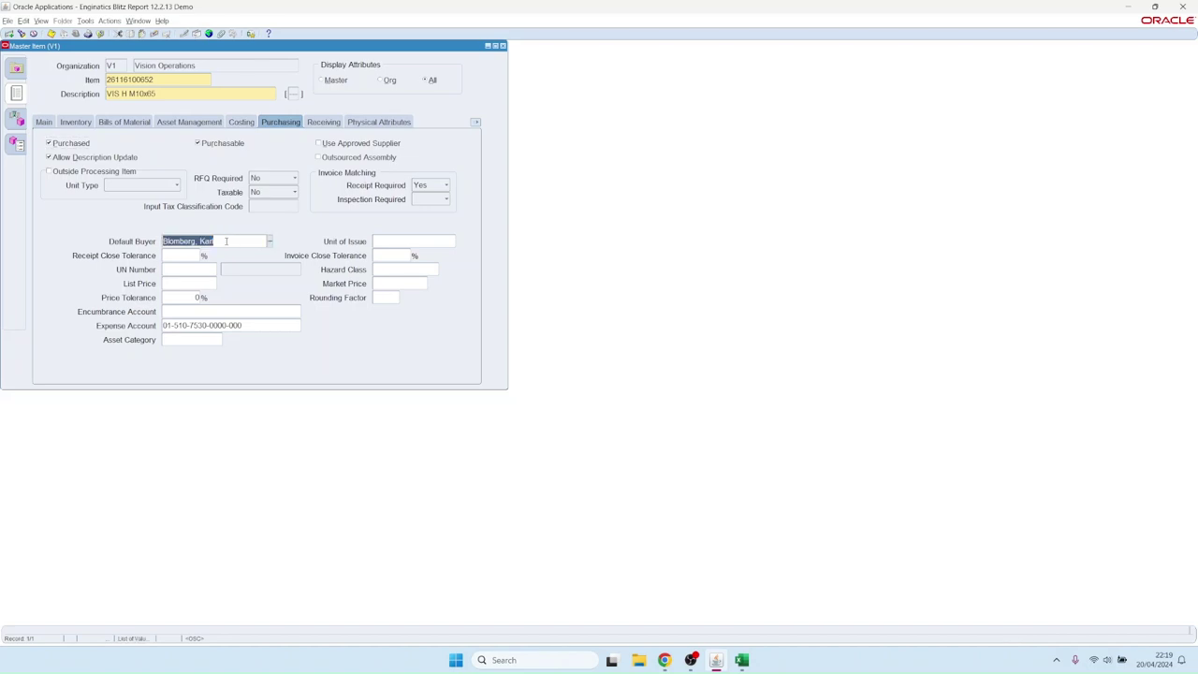